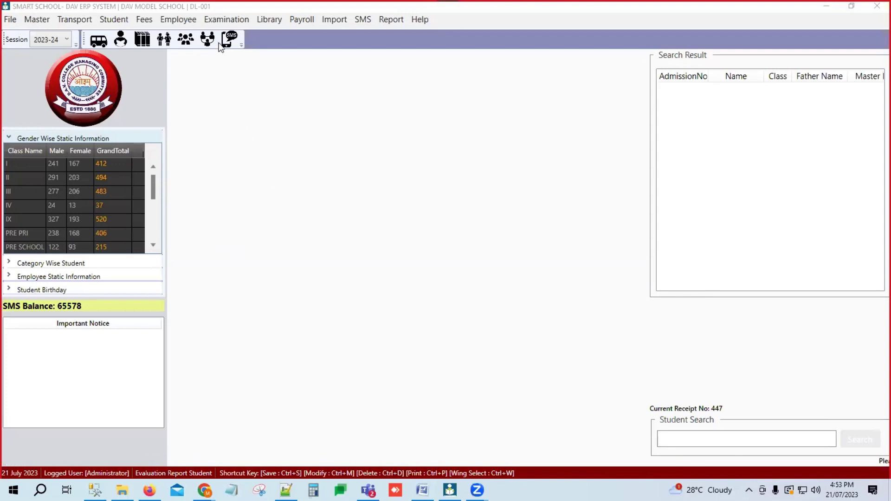
Step: Open the EV Report Master under the examination evaluation reports and maximize its window
click(228, 21)
click(227, 19)
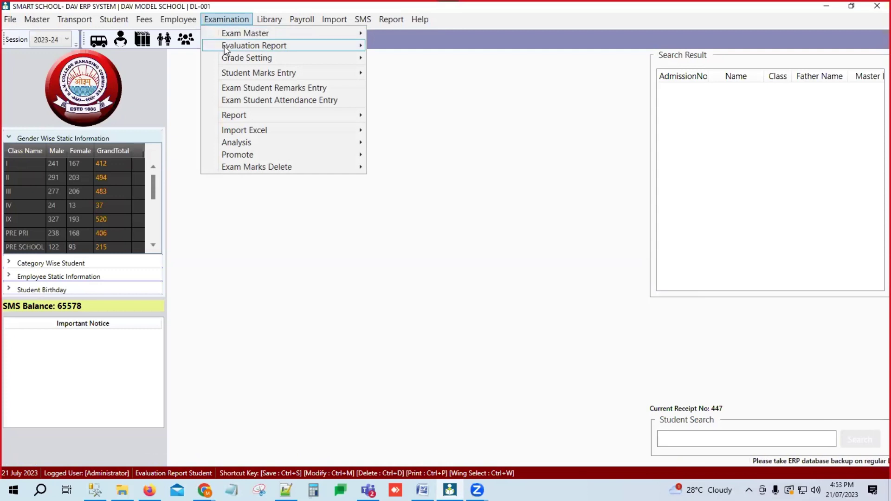
mouse_move(225, 48)
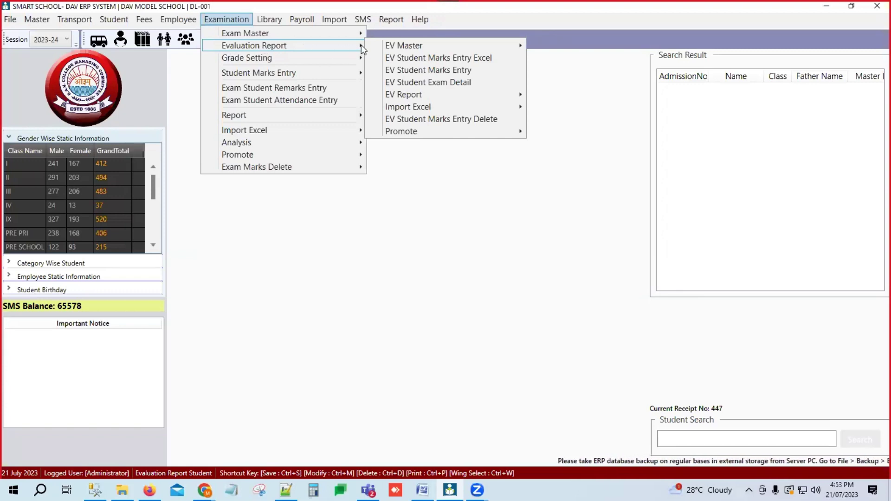
mouse_move(397, 46)
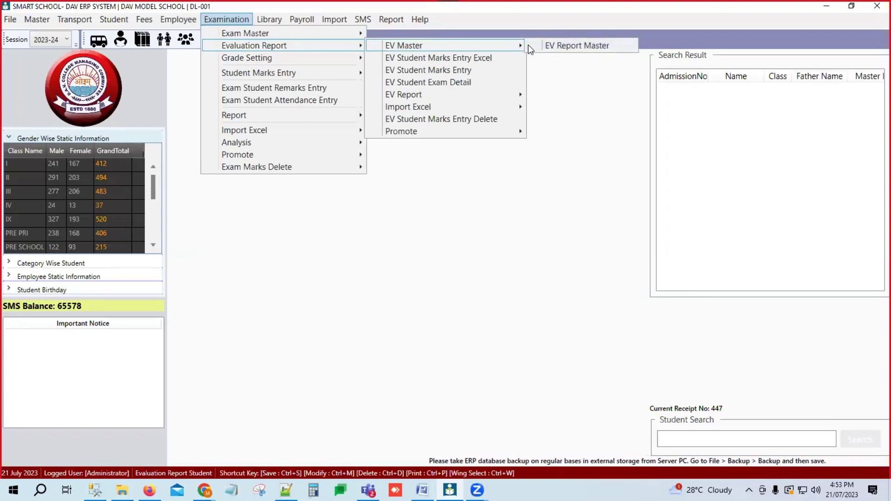
click(557, 47)
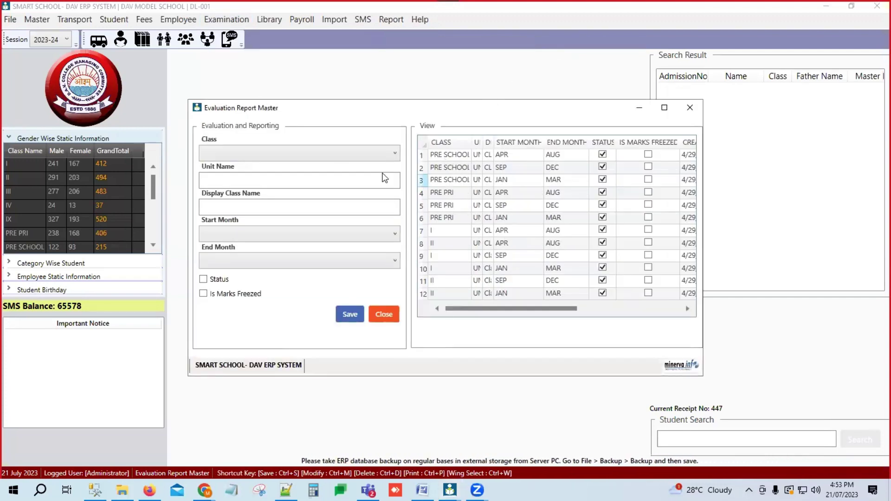
click(664, 108)
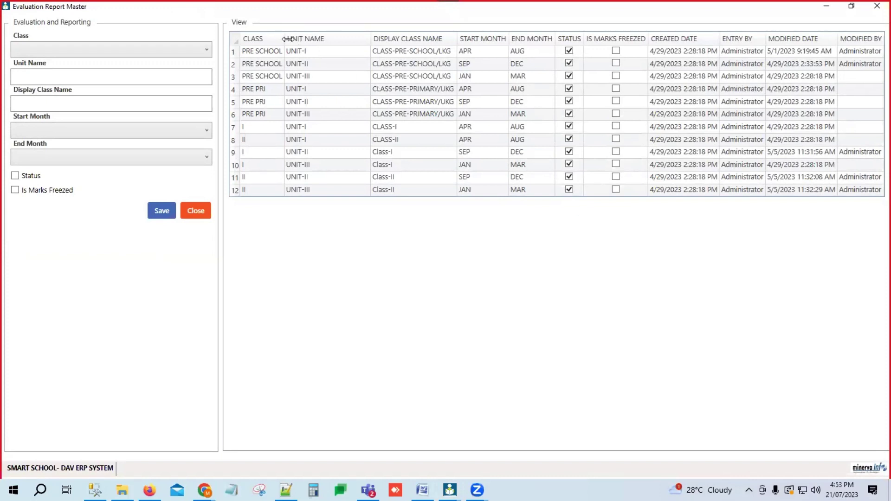
Step: Widen the Class column slightly and examine the three PRE SCHOOL records, UNIT-I to UNIT-III
drag(284, 38, 293, 38)
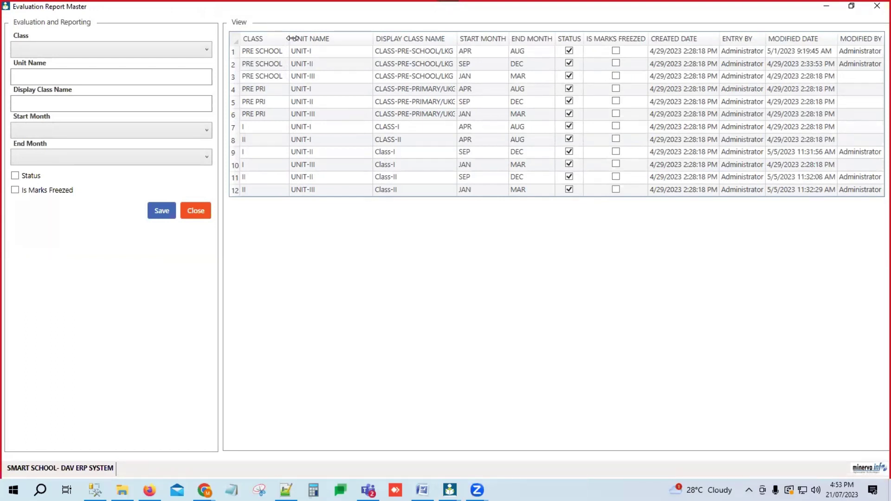
click(312, 51)
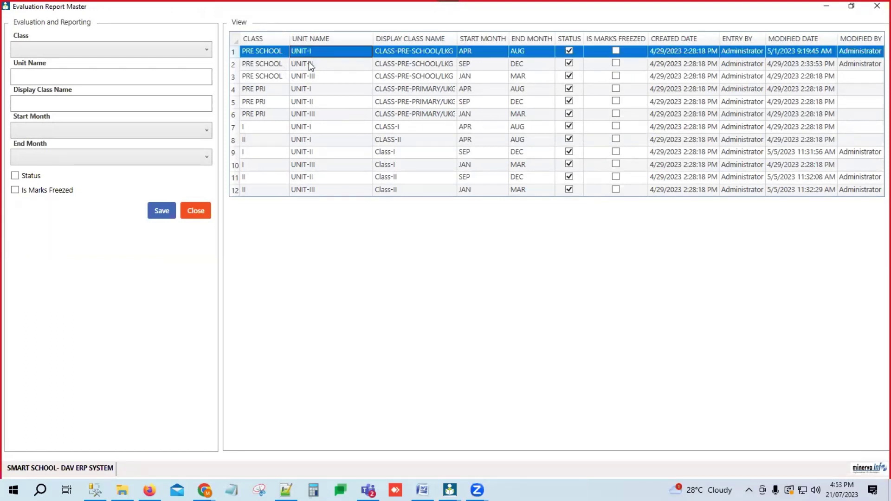
click(309, 64)
click(309, 76)
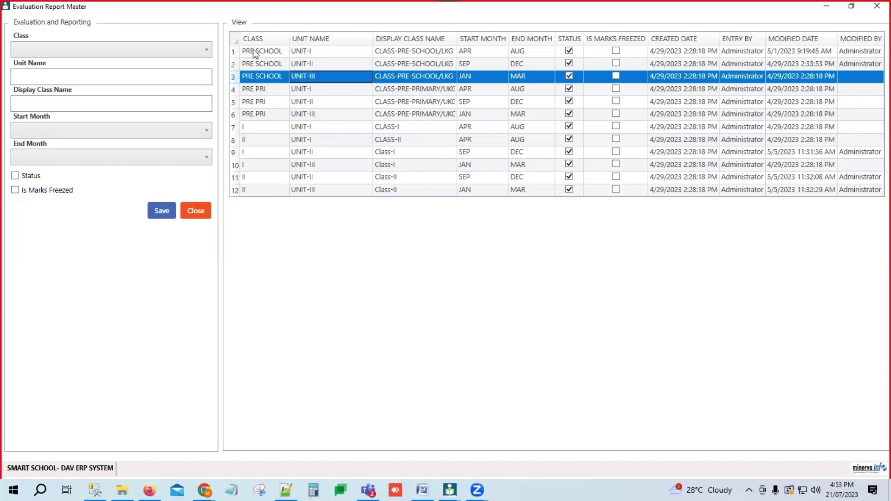
Step: Fill in a new evaluation entry for class PRE SCHOOL with start month APR, end month MAY and Status enabled
click(181, 51)
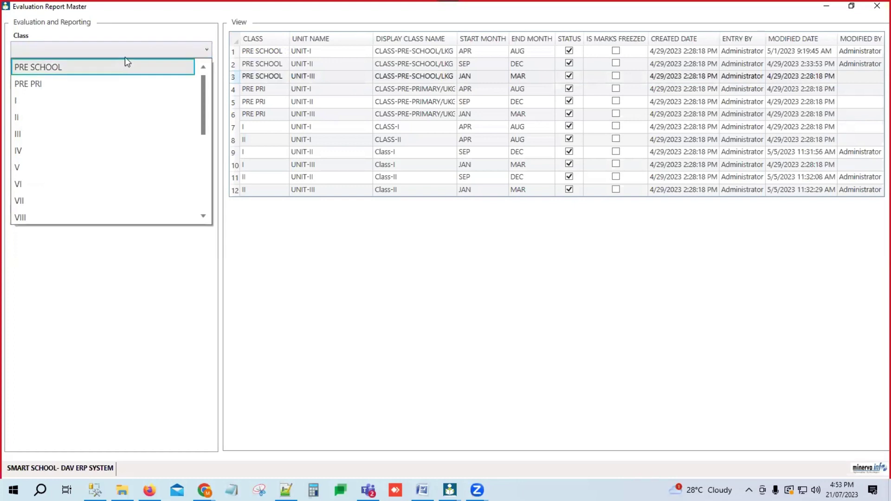
click(129, 68)
click(63, 78)
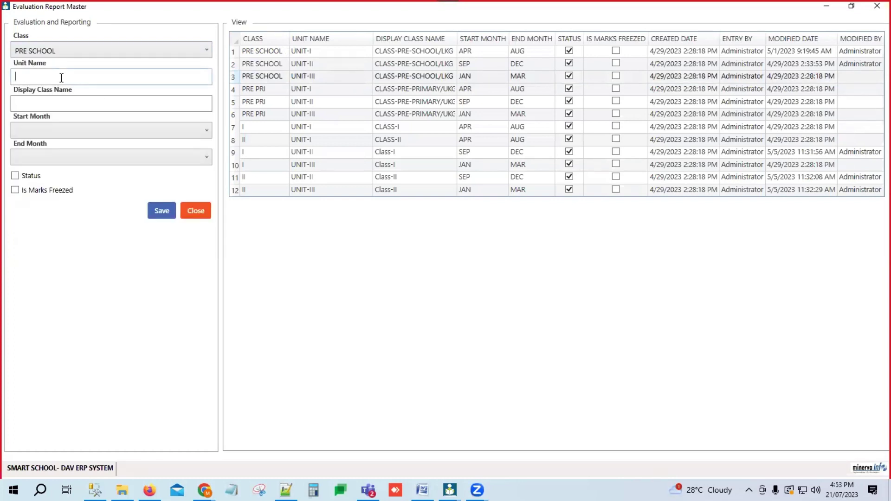
click(64, 104)
click(80, 130)
click(74, 148)
click(86, 158)
click(82, 191)
click(16, 176)
Step: Load the PRE SCHOOL UNIT-I record for modification and save it with its existing details
click(336, 51)
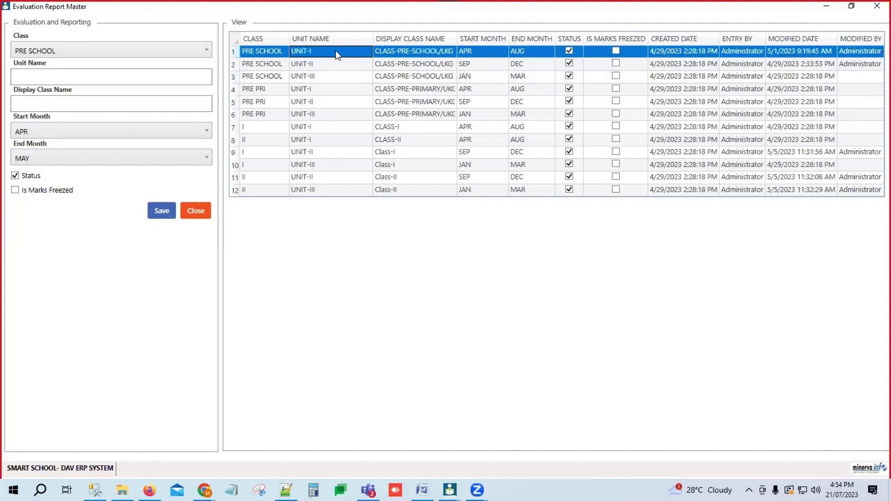
right_click(335, 50)
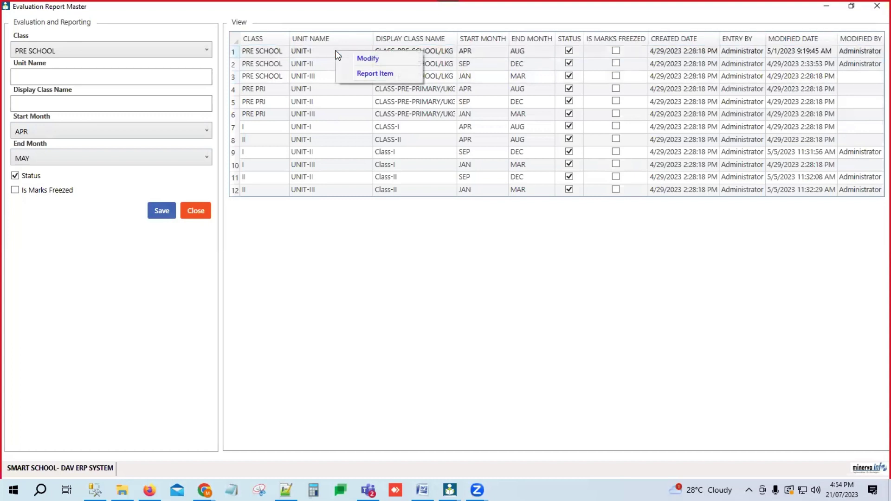
click(368, 58)
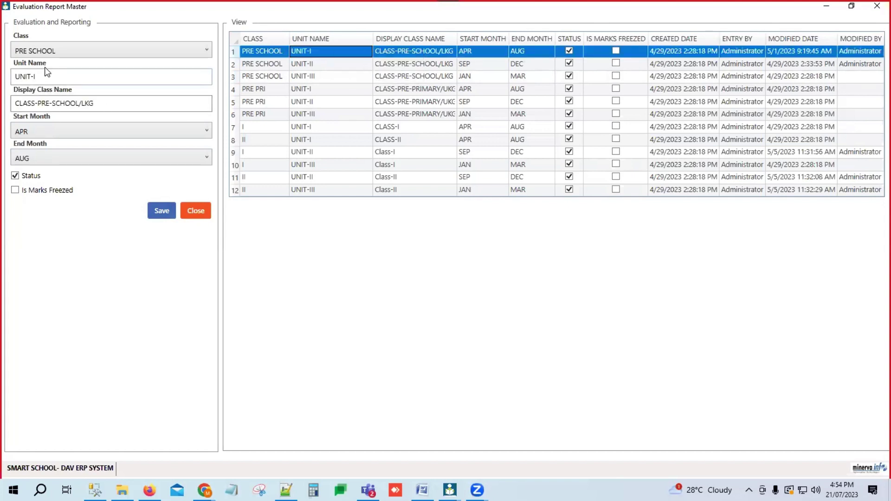
click(109, 103)
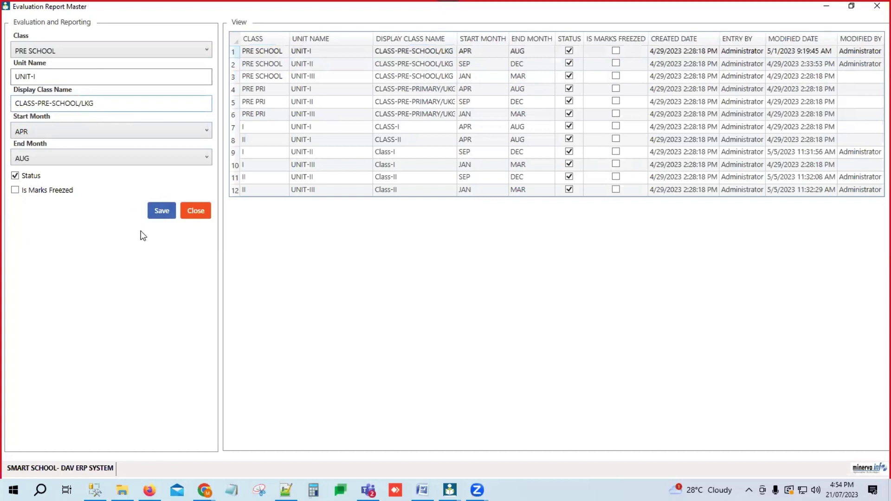
click(158, 211)
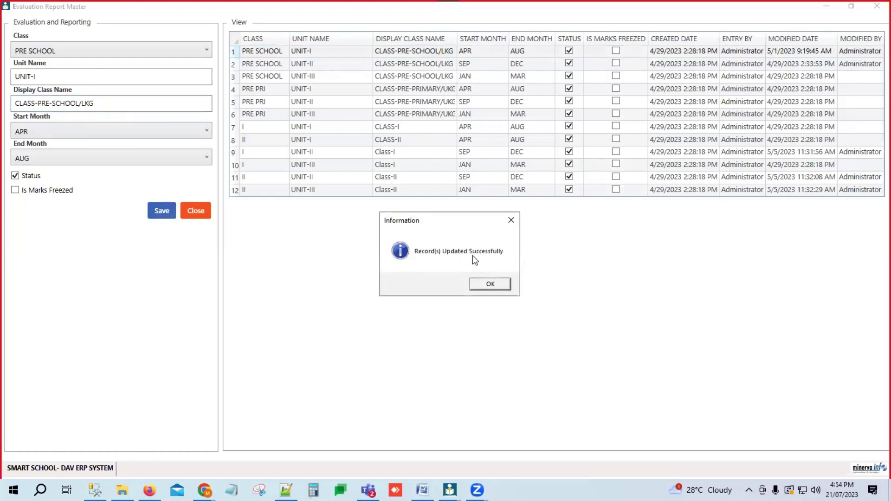
click(482, 285)
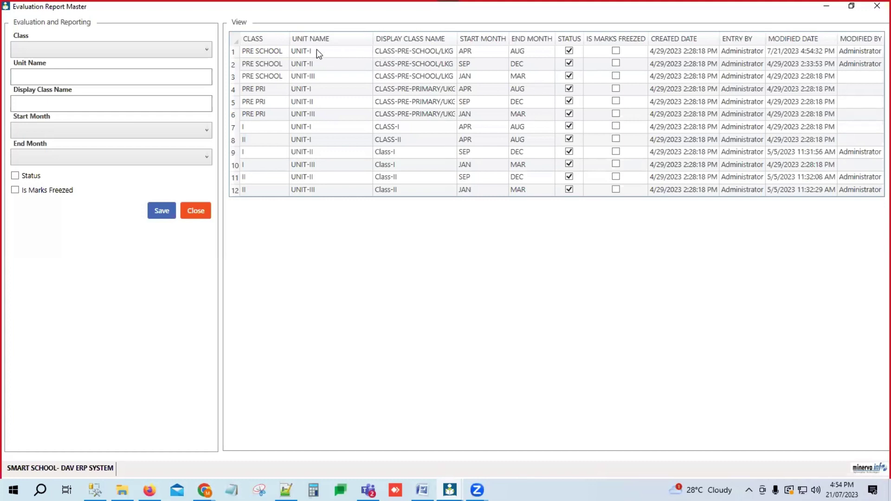
Step: Open the report items from the PRE SCHOOL UNIT-I record and maximize the Evaluation Report Item window
click(397, 52)
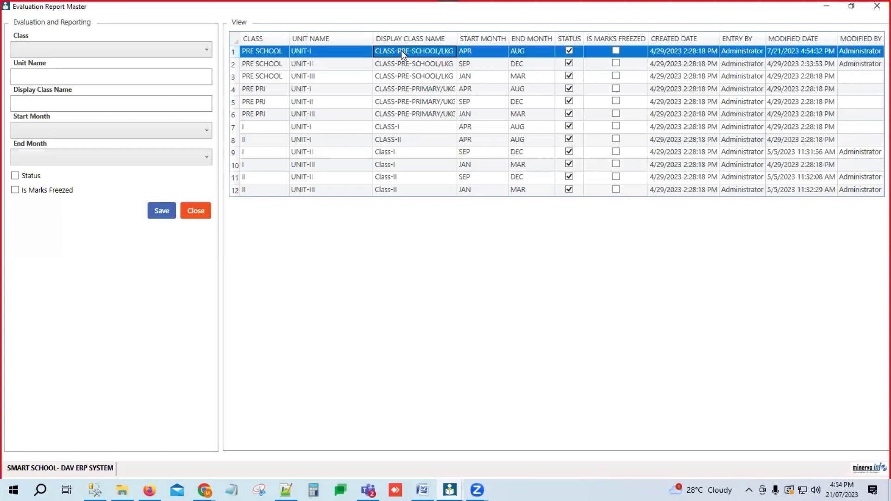
right_click(402, 53)
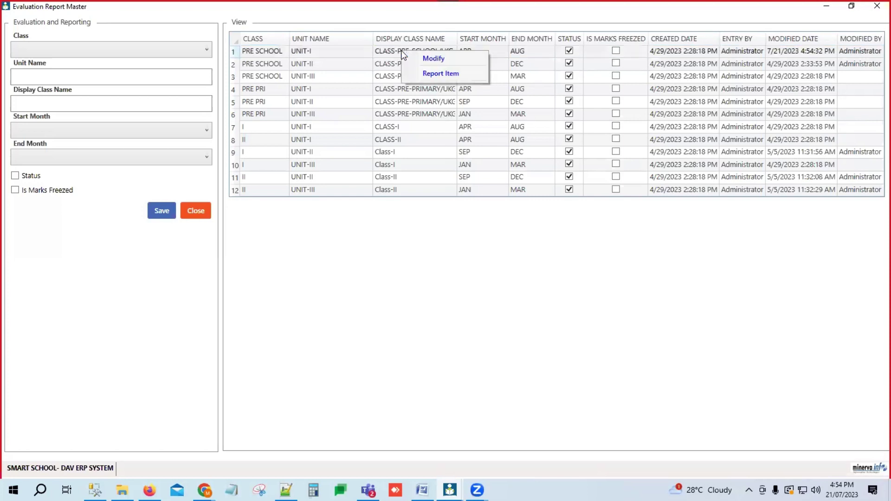
click(432, 74)
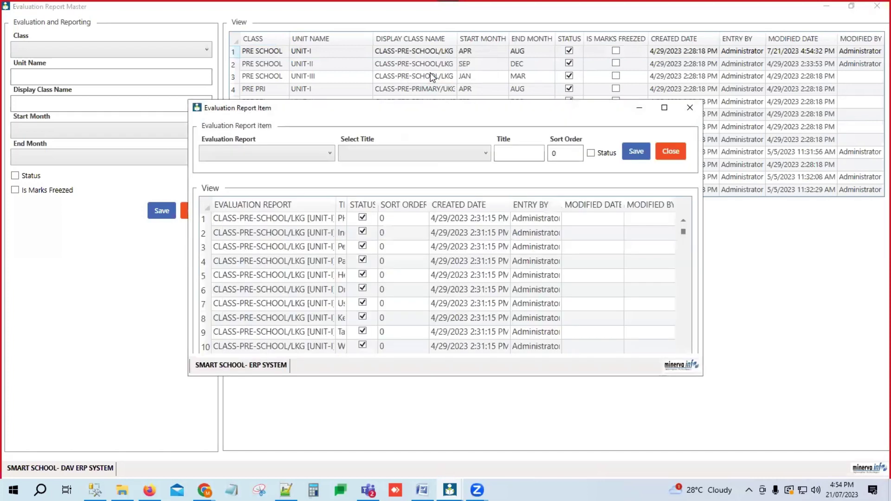
click(664, 109)
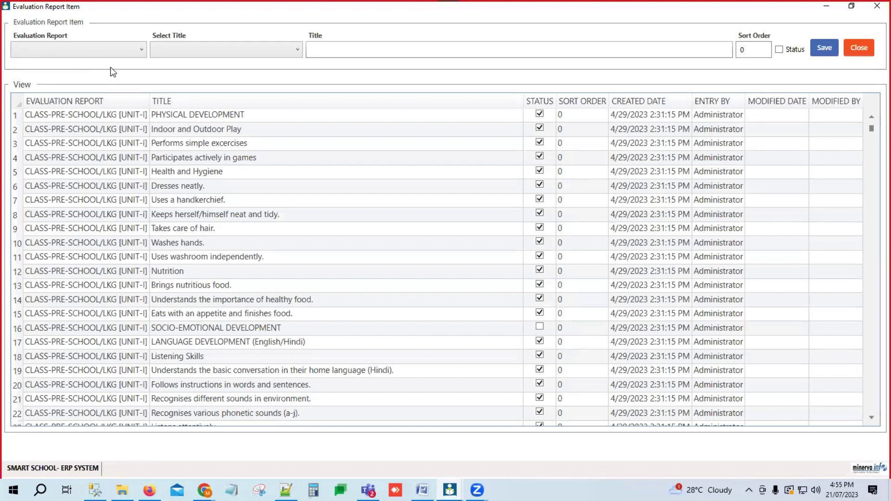
Step: Filter the report items to CLASS-PRE-SCHOOL/LKG [UNIT-I] and the title PHYSICAL DEVELOPMENT
click(123, 51)
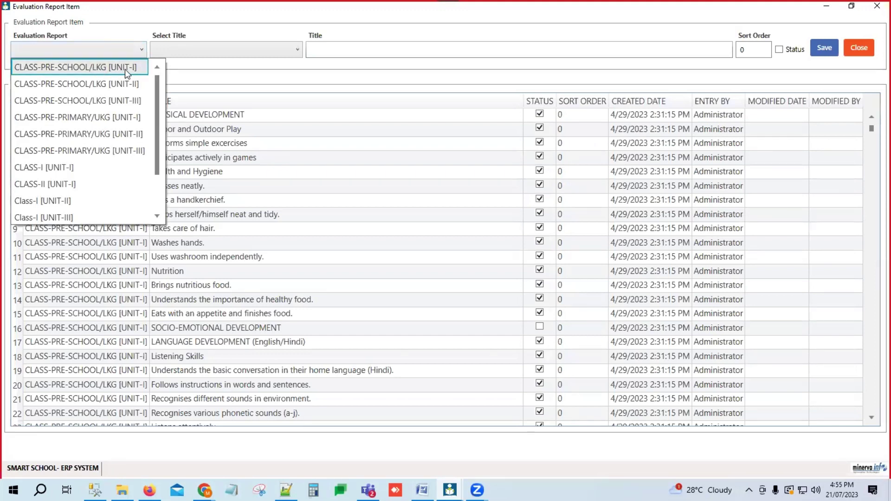
click(129, 69)
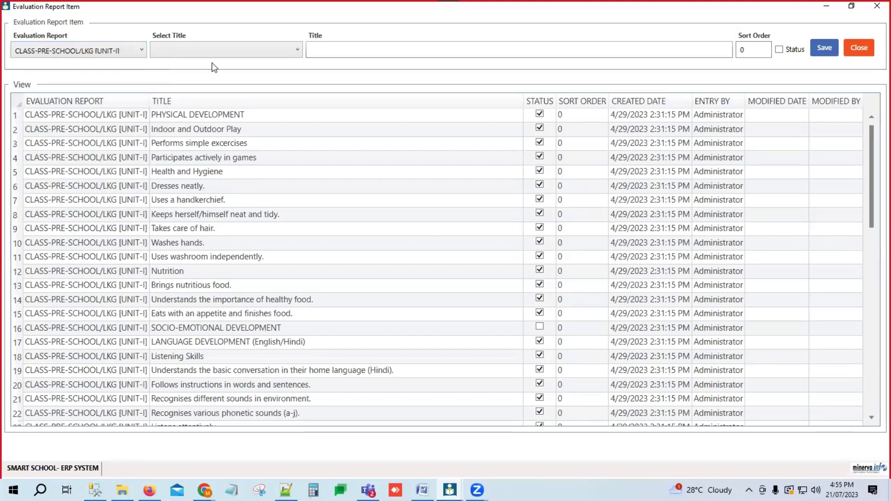
click(229, 49)
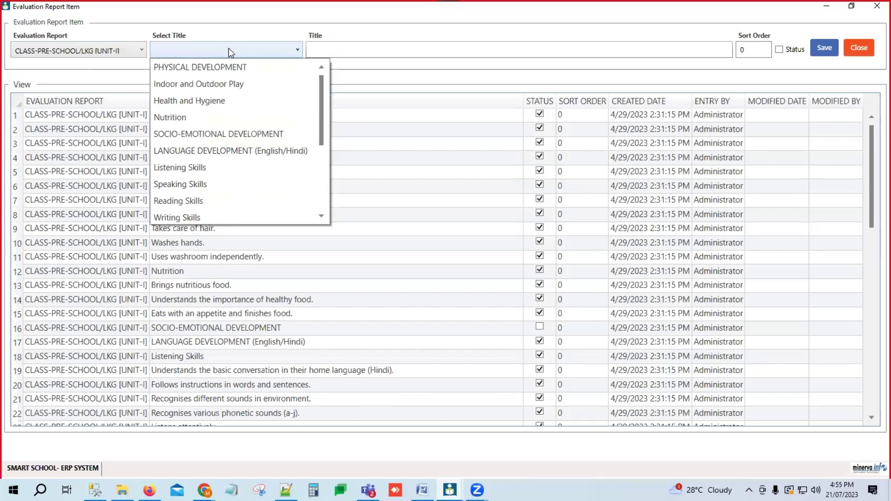
click(208, 69)
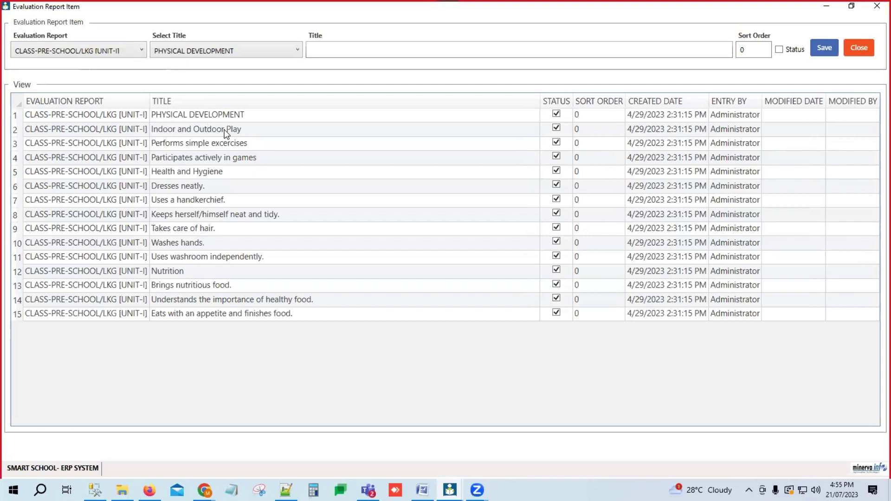
click(333, 52)
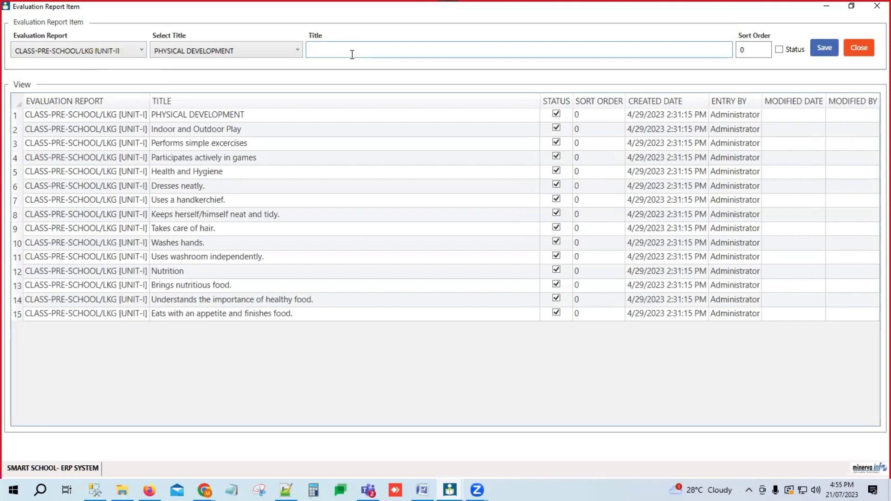
Step: Modify the "Indoor and Outdoor Play" item's title to "Indoor and Outdoor Playy" and save the record
click(214, 131)
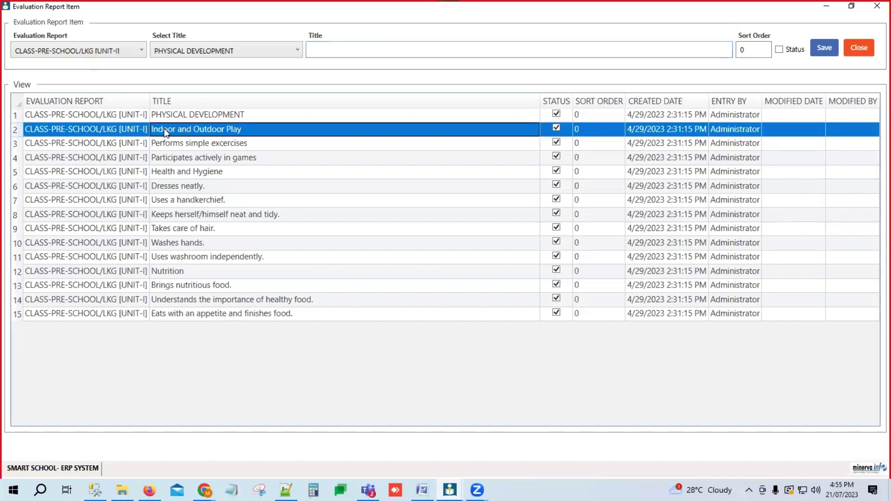
right_click(227, 134)
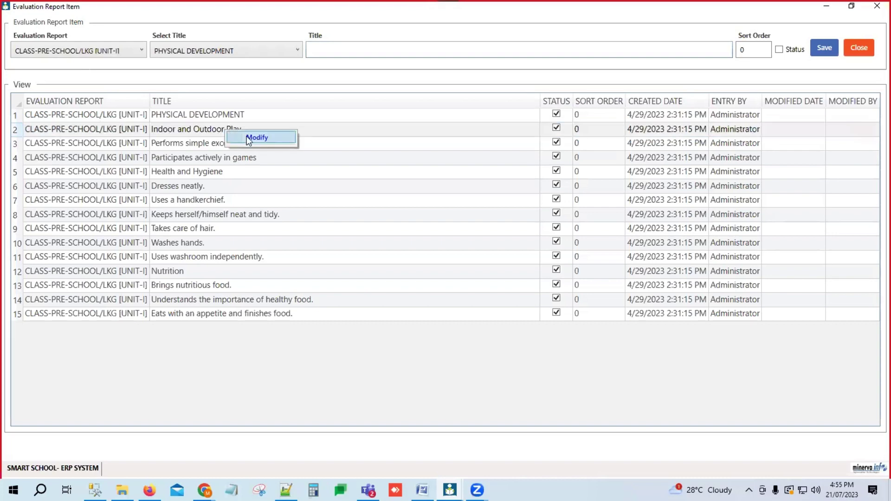
click(252, 138)
click(390, 50)
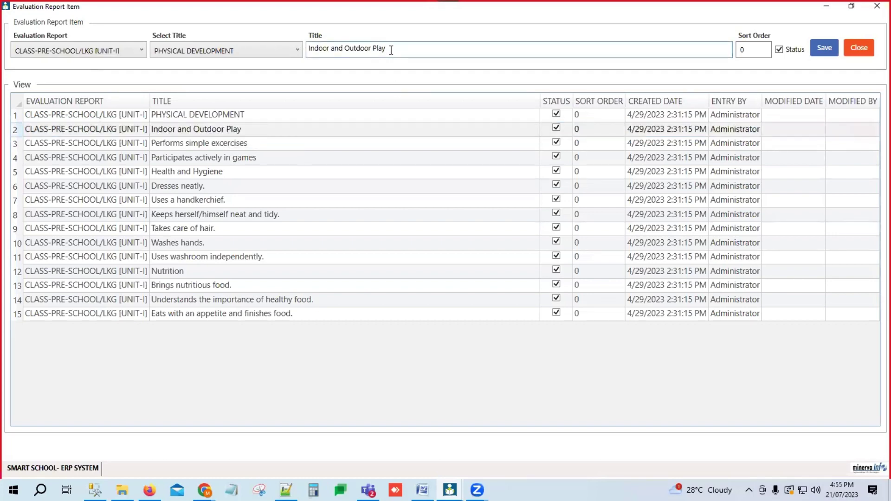
text(y)
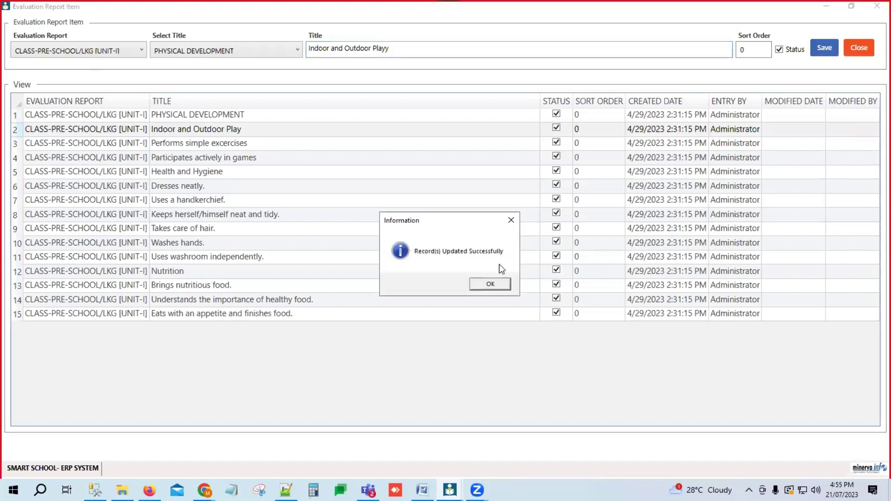
click(484, 284)
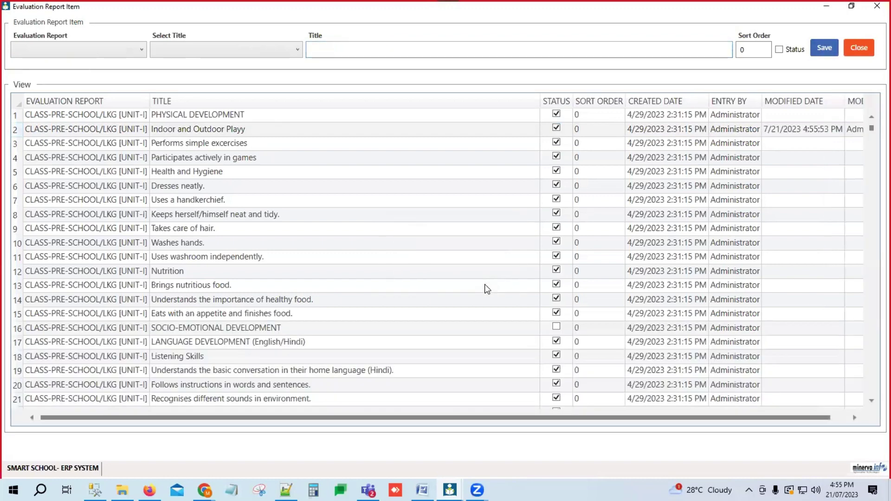
Step: Filter the items again by report CLASS-PRE-SCHOOL/LKG [UNIT-I] and title PHYSICAL DEVELOPMENT
click(119, 54)
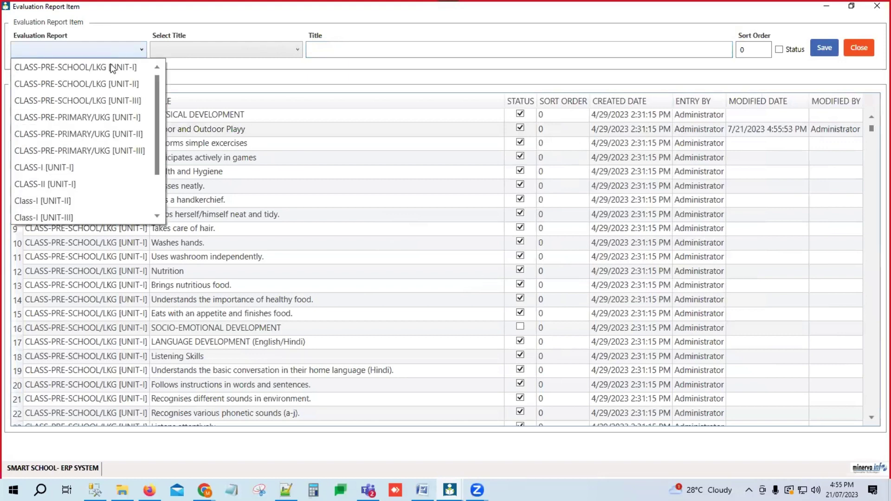
click(111, 68)
click(217, 46)
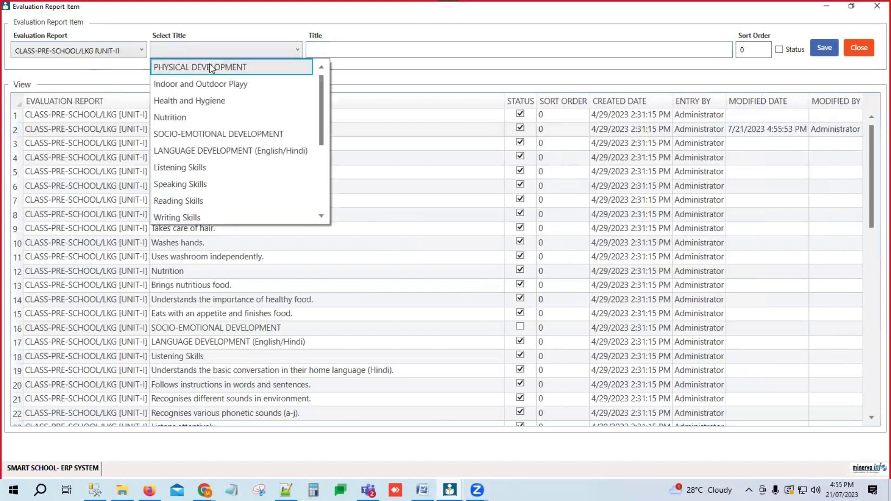
click(211, 68)
Step: Modify the "Indoor and Outdoor Playy" item's title to "Indoor and Outdoor Play" and save the record
click(211, 130)
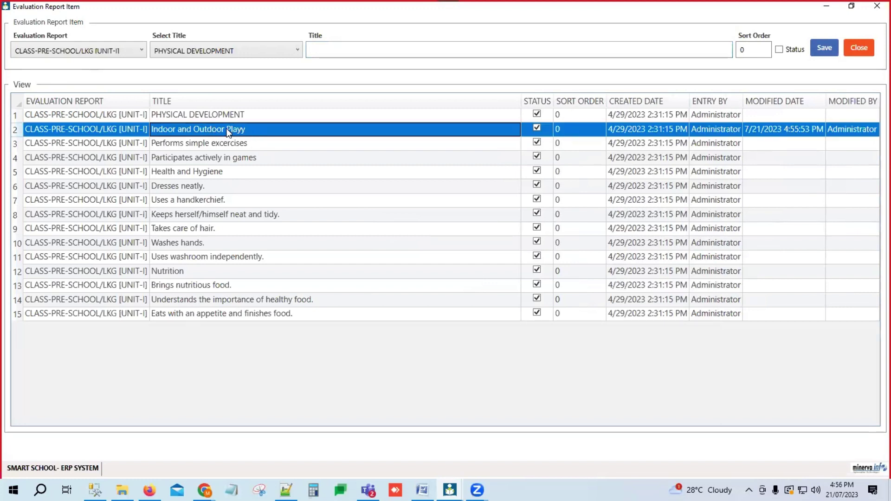
right_click(228, 133)
click(253, 135)
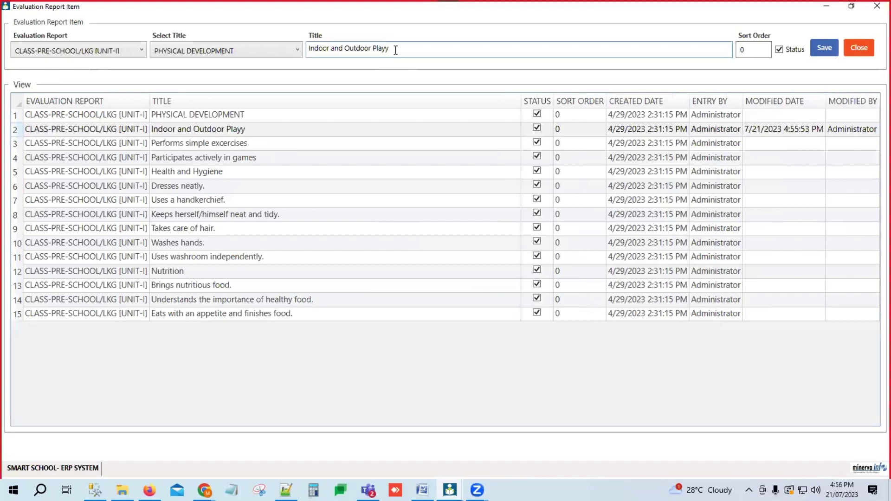
key(BackSpace)
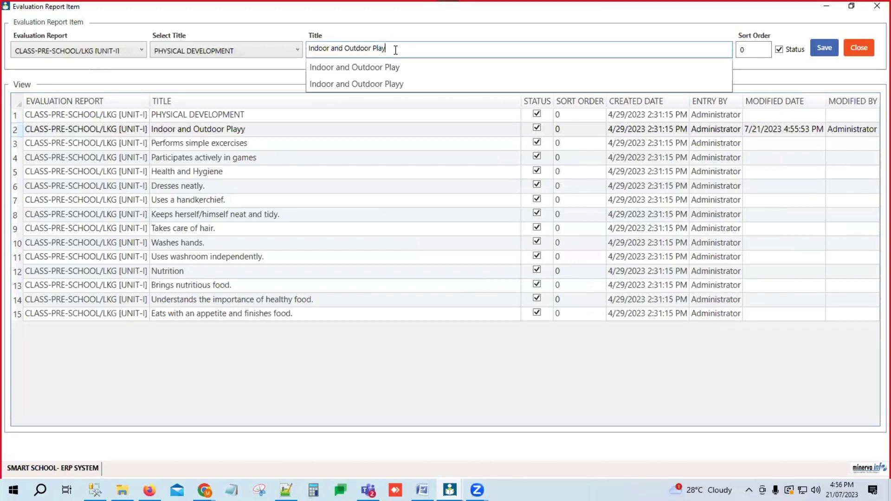
click(825, 48)
click(504, 285)
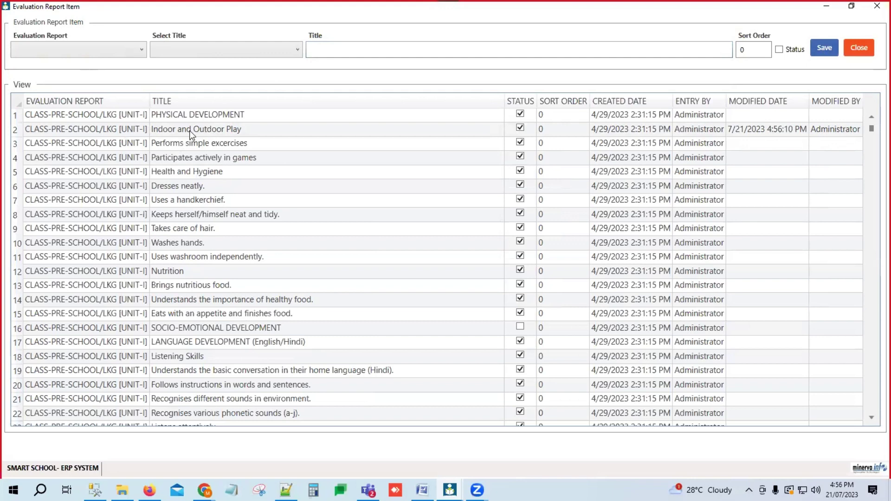
Step: Close the Evaluation Report Item and Evaluation Report Master windows and open EV Student Marks Entry Excel
click(857, 50)
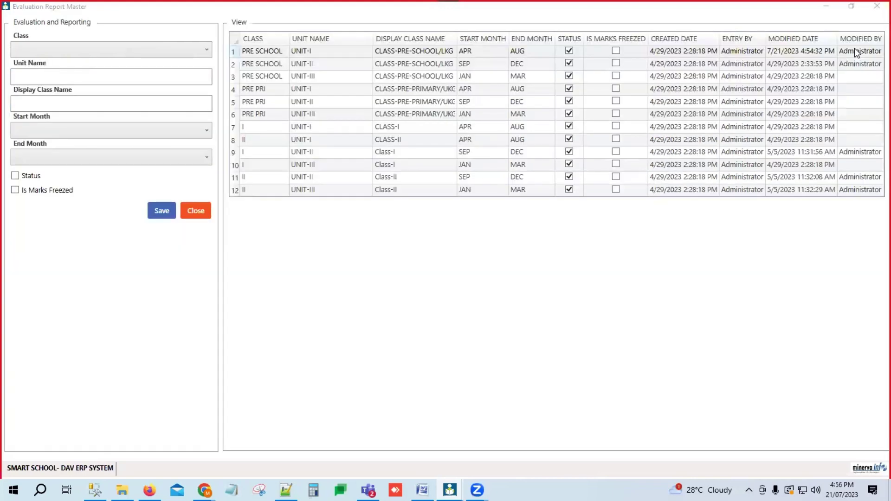
click(206, 217)
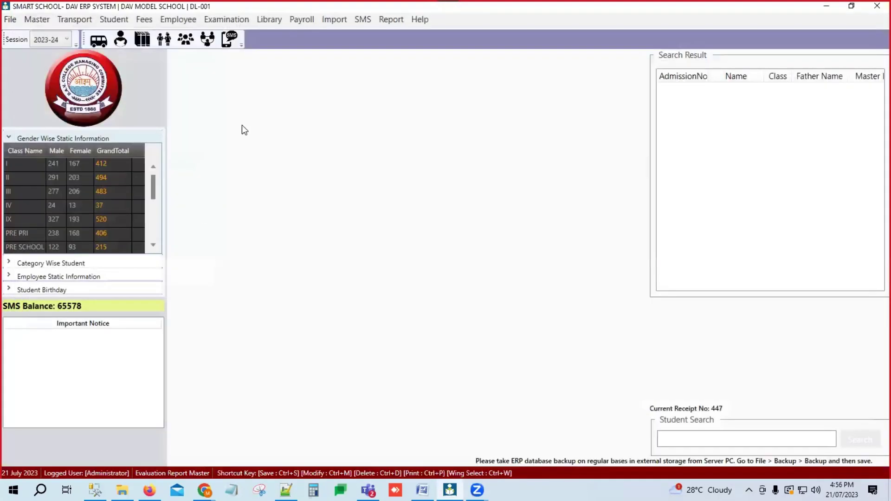
click(223, 21)
mouse_move(245, 50)
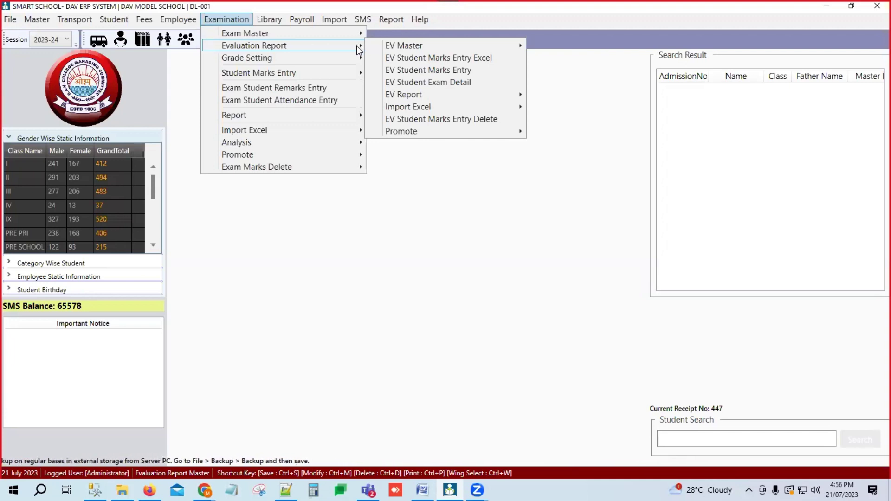
click(440, 58)
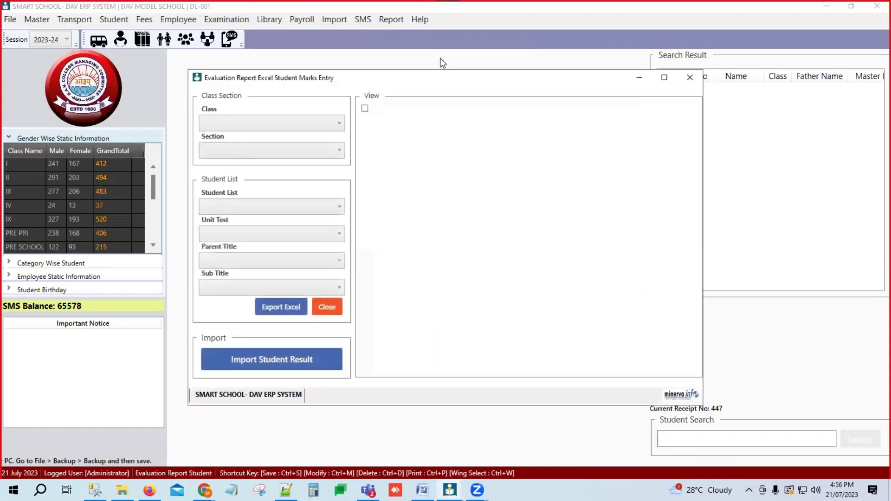
Step: Choose class PRE SCHOOL, section A and all students for the Excel marks entry
click(331, 124)
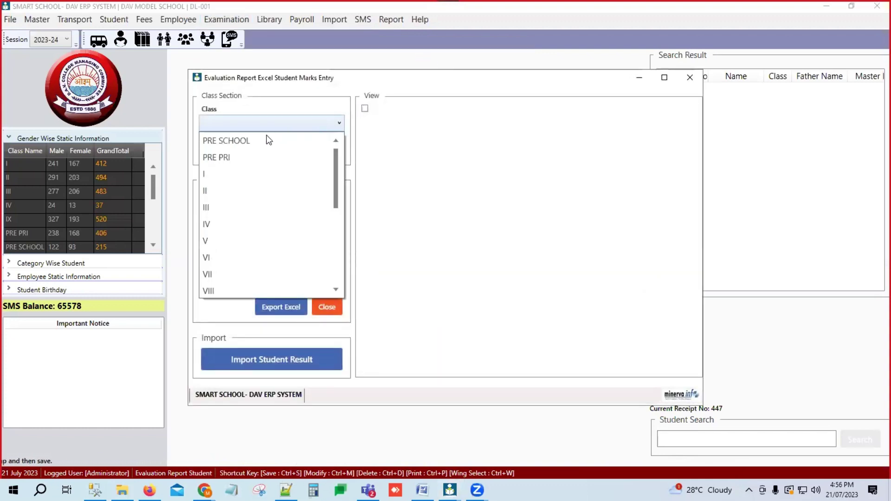
click(252, 138)
click(278, 152)
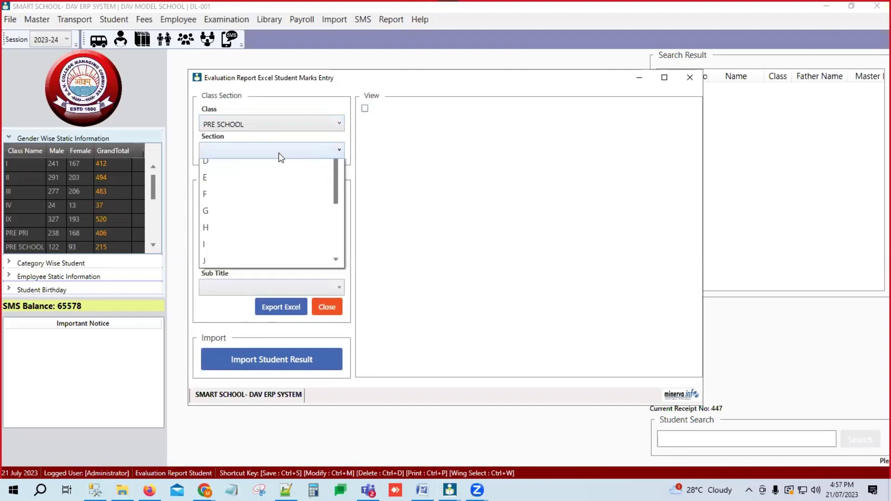
click(262, 163)
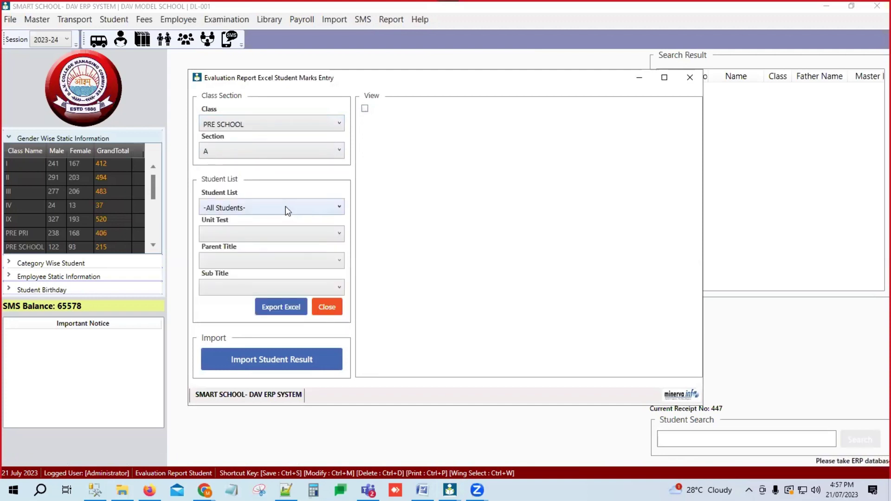
click(285, 210)
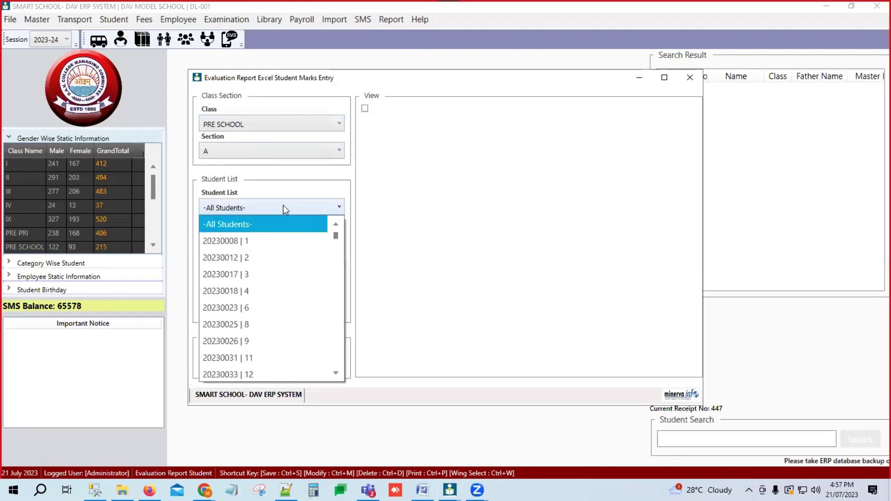
click(266, 225)
Step: Select unit test CLASS-PRE-SCHOOL/LKG [UNIT-I], parent title PHYSICAL DEVELOPMENT and sub title Indoor and Outdoor Play
click(269, 236)
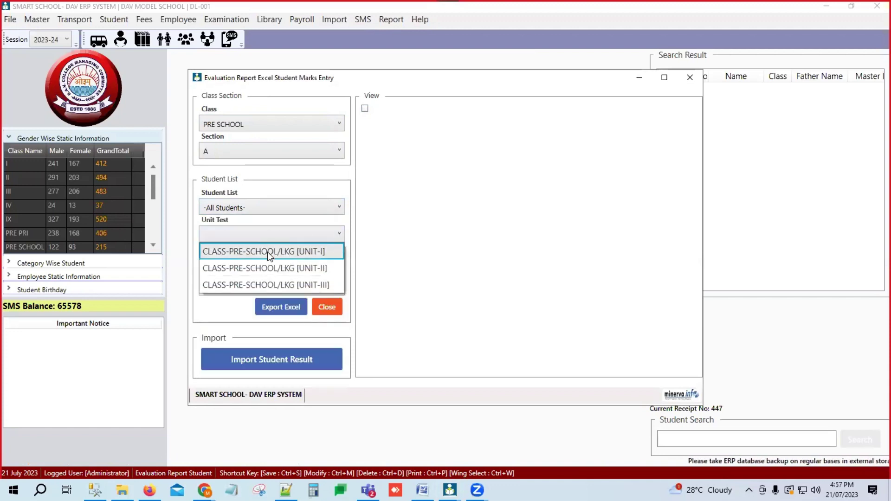
click(269, 252)
click(277, 260)
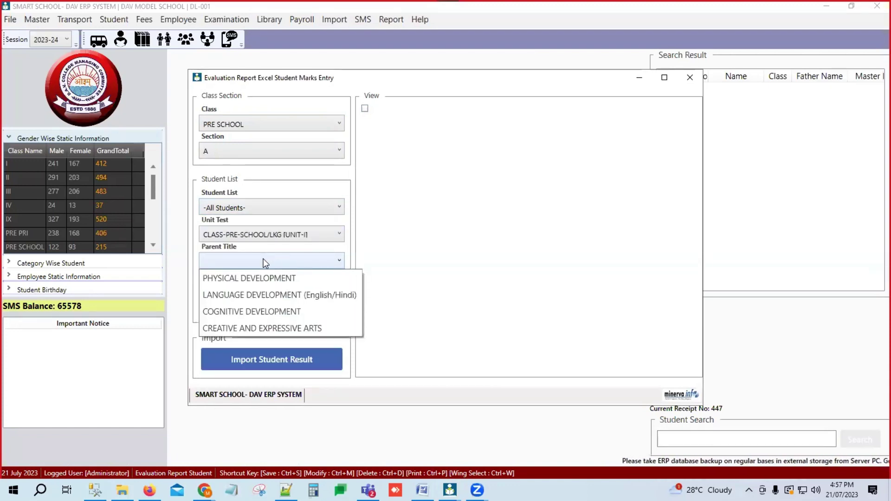
click(252, 277)
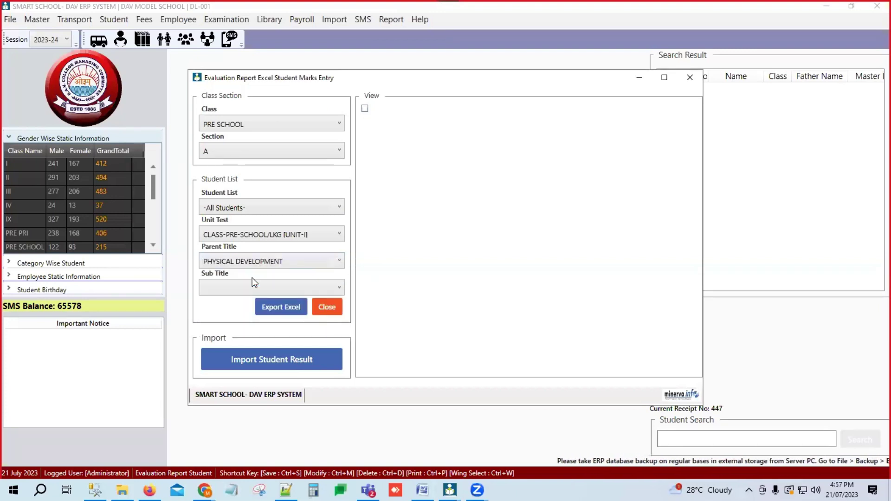
click(268, 288)
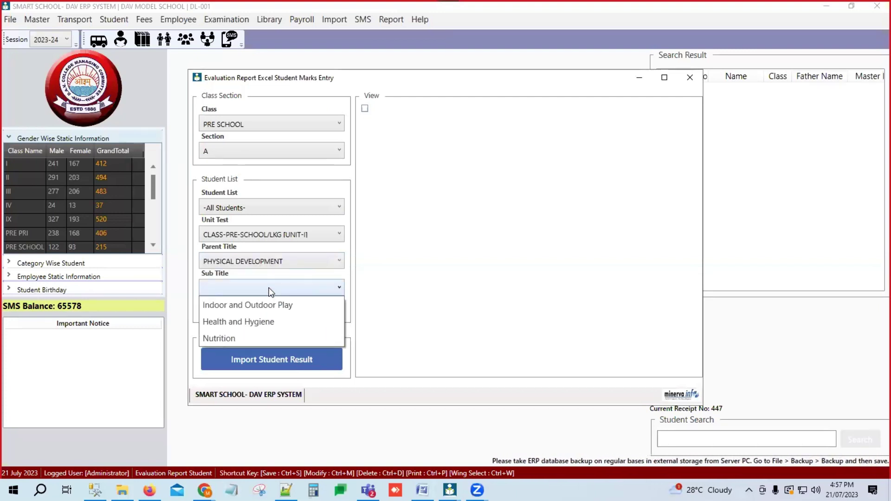
click(235, 310)
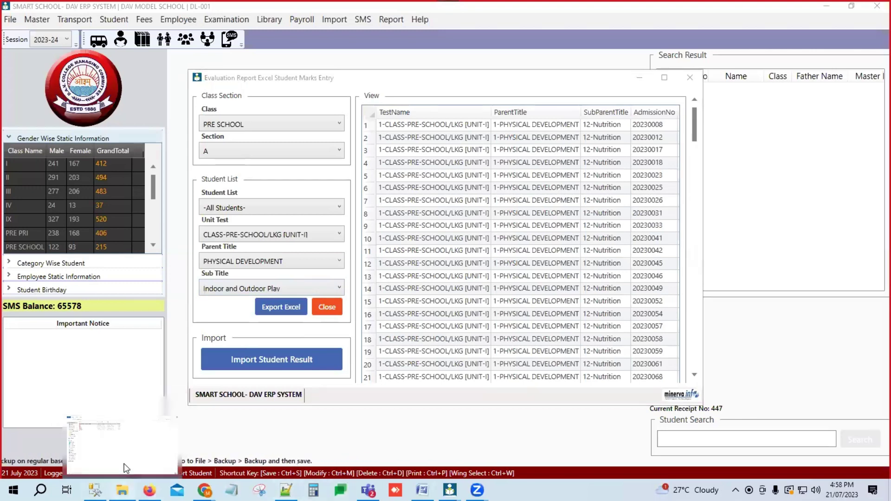
Step: Switch to File Explorer and open the SmartERP folder on New Volume (C:)
click(124, 464)
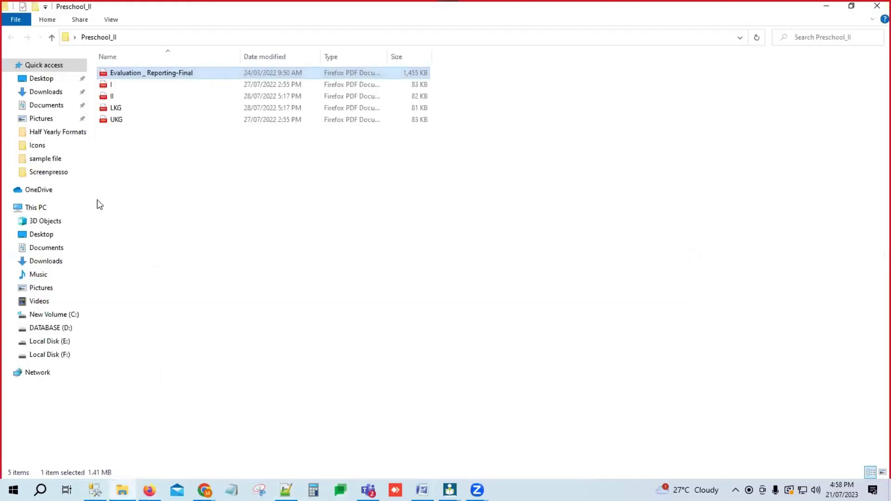
click(55, 315)
double_click(133, 132)
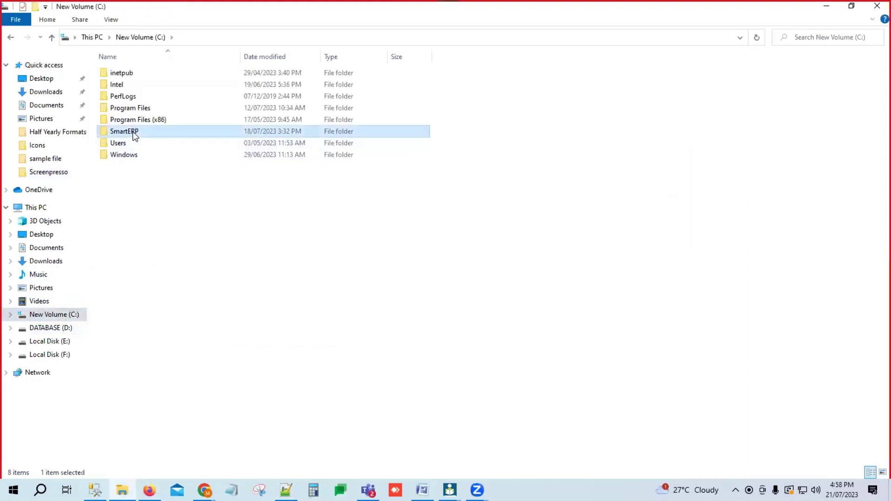
click(134, 132)
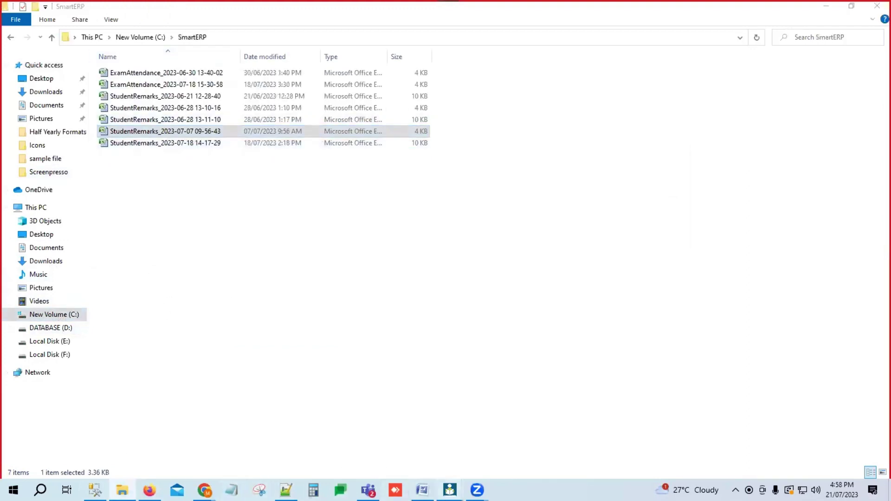
Step: Return to the ERP's marks entry window, export the student marks to Excel and maximize the exported workbook
click(450, 490)
click(505, 449)
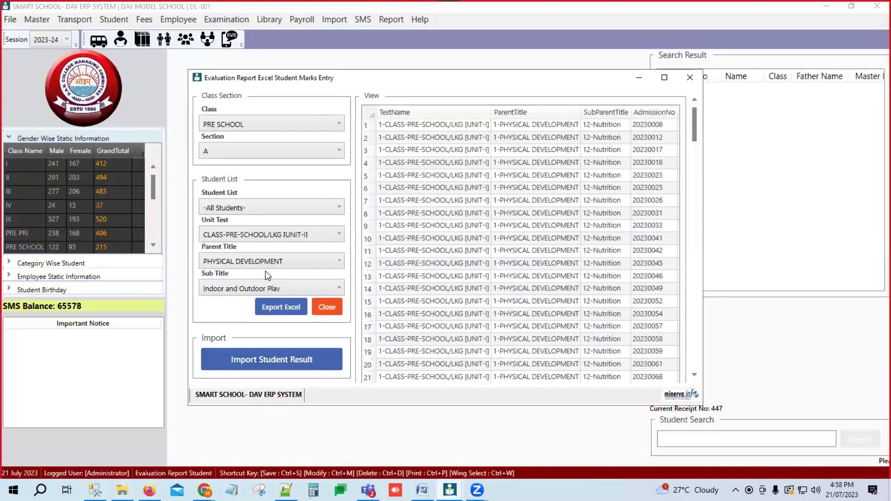
click(273, 306)
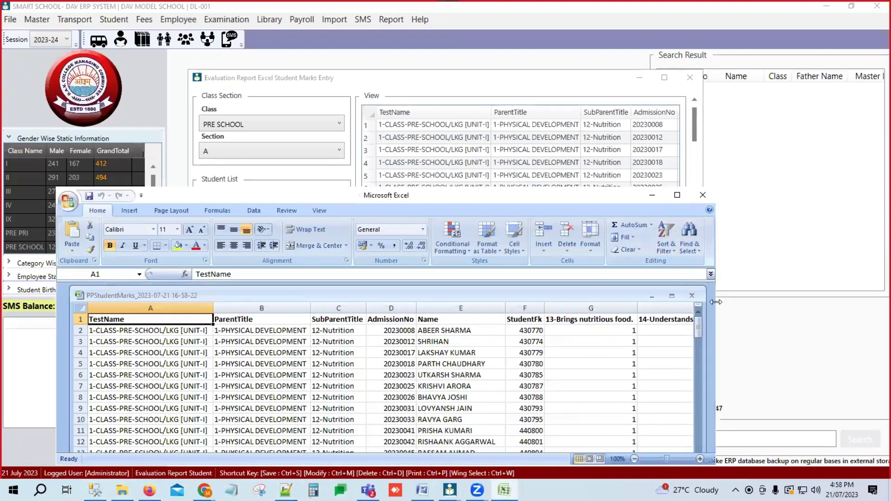
click(677, 195)
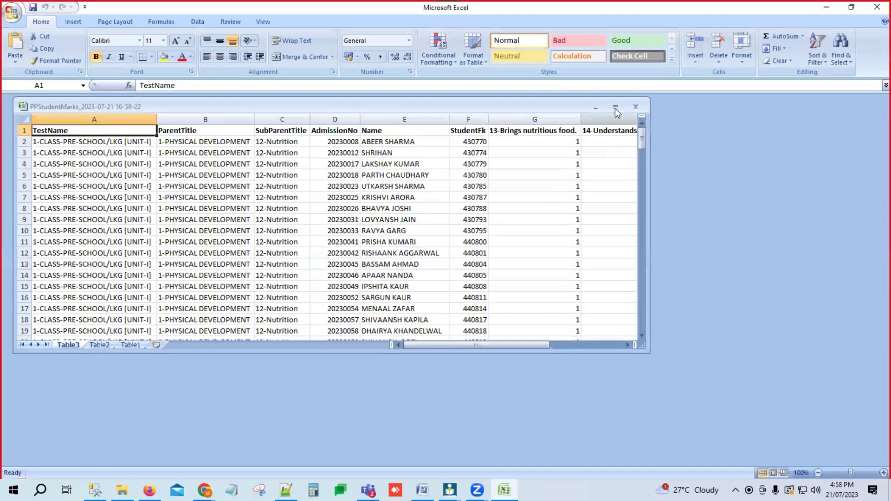
click(616, 105)
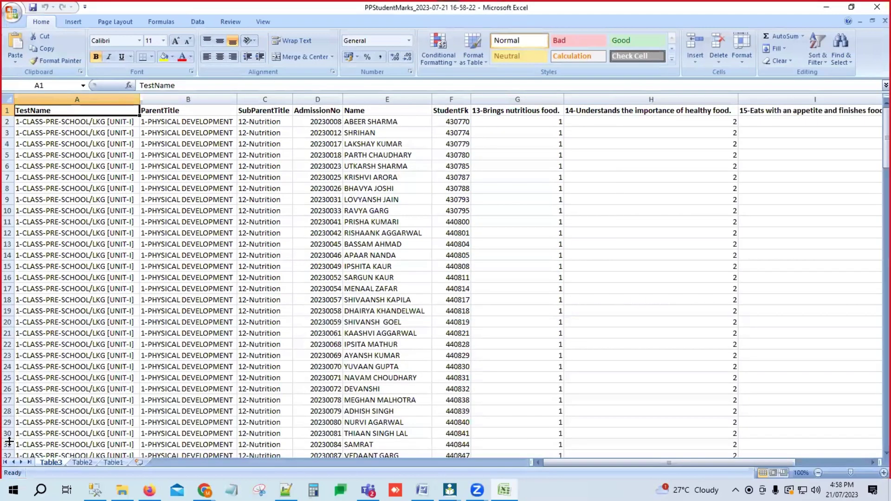
Step: Examine the Table1 sheet's Indoor and Outdoor Play marks for "Performs simple excercises" and "Participates actively in games"
click(192, 124)
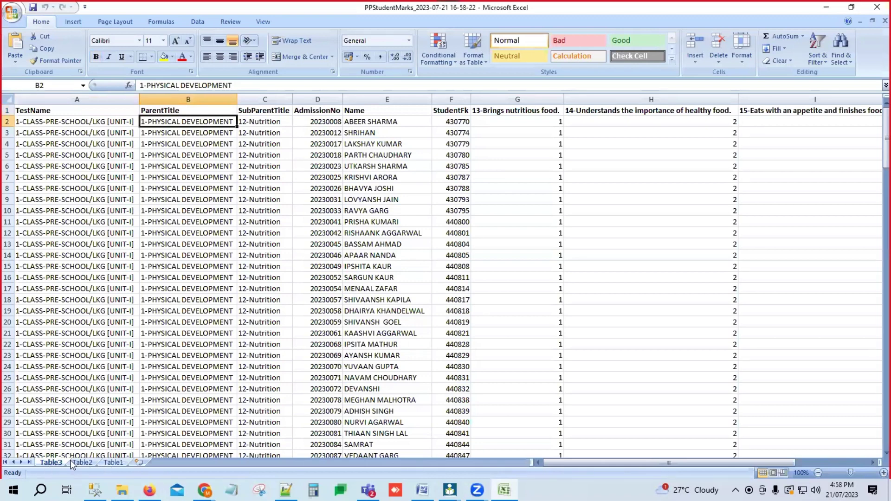
click(119, 463)
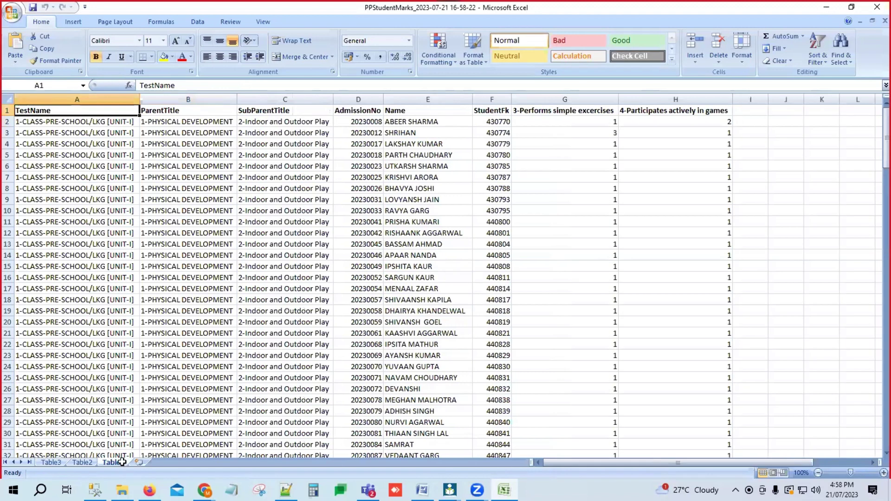
click(292, 124)
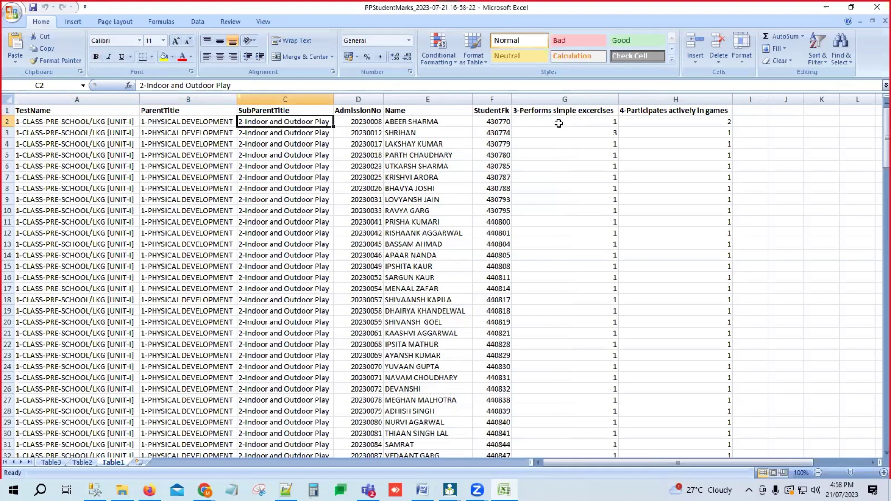
click(577, 124)
click(692, 123)
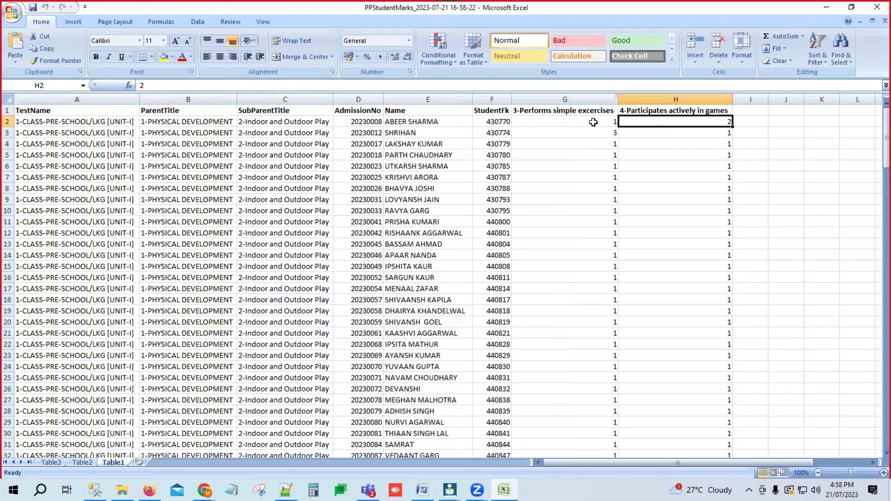
click(559, 122)
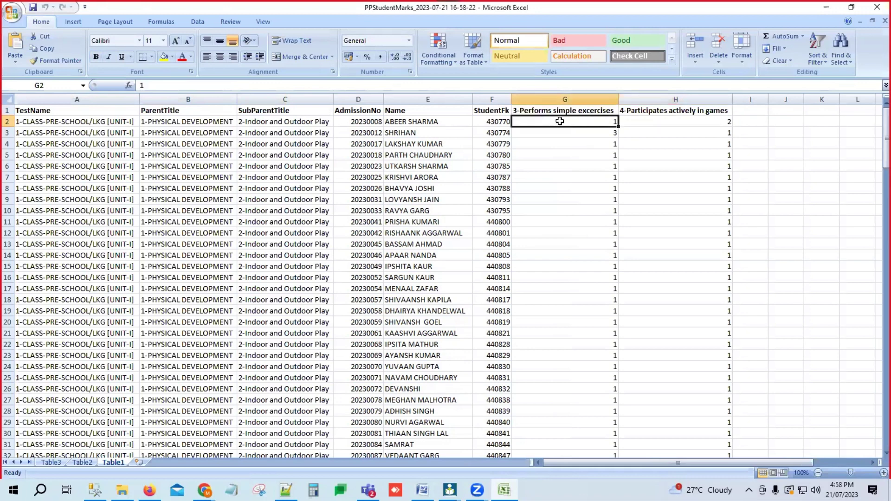
click(668, 121)
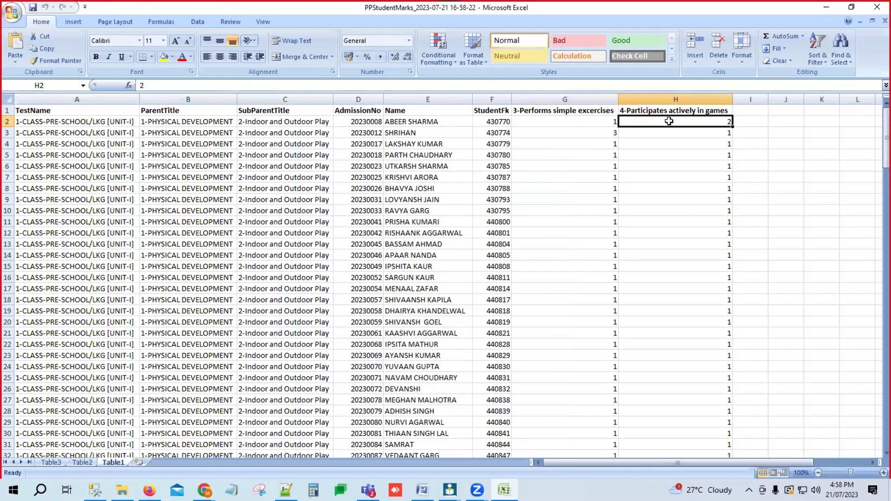
click(576, 123)
click(648, 120)
click(591, 134)
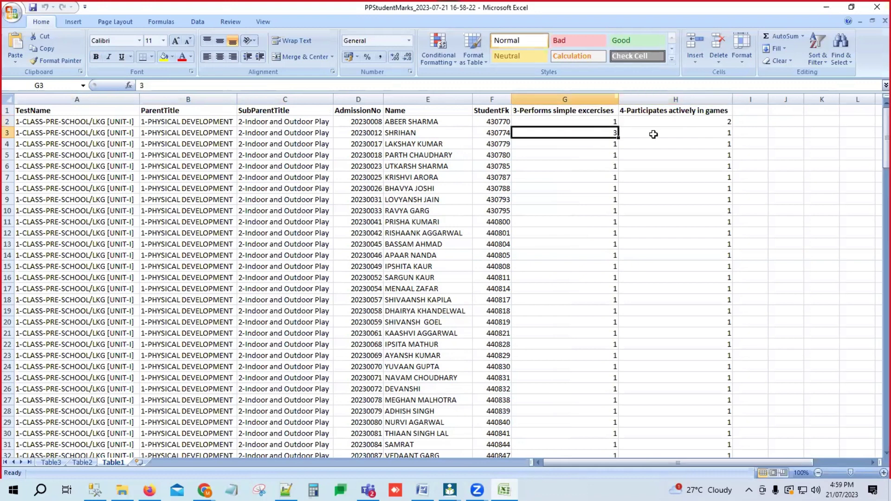
click(653, 134)
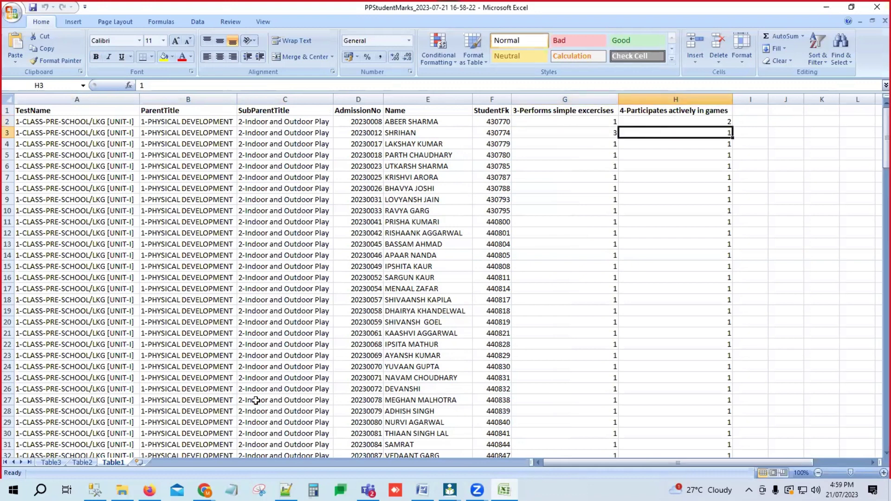
Step: Examine the Table2 sheet's Health and Hygiene evaluation items and the first students' marks, including "Dresses neatly" and "Takes care of hair"
click(83, 462)
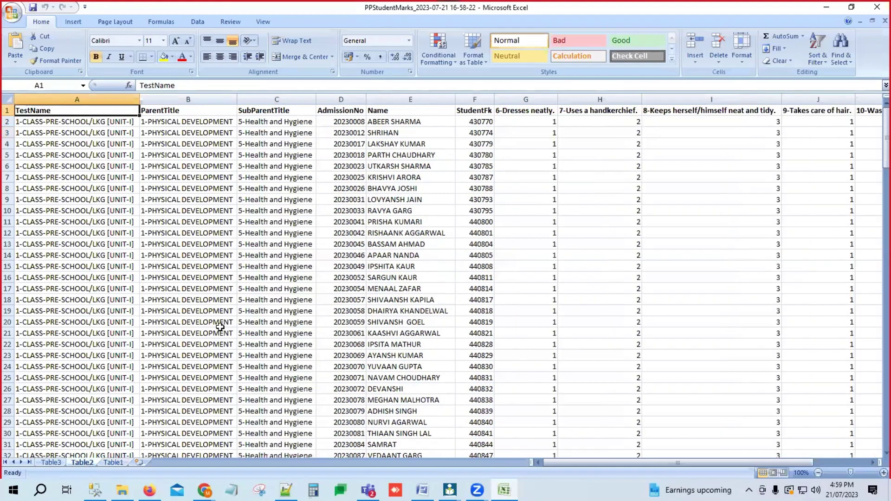
click(271, 123)
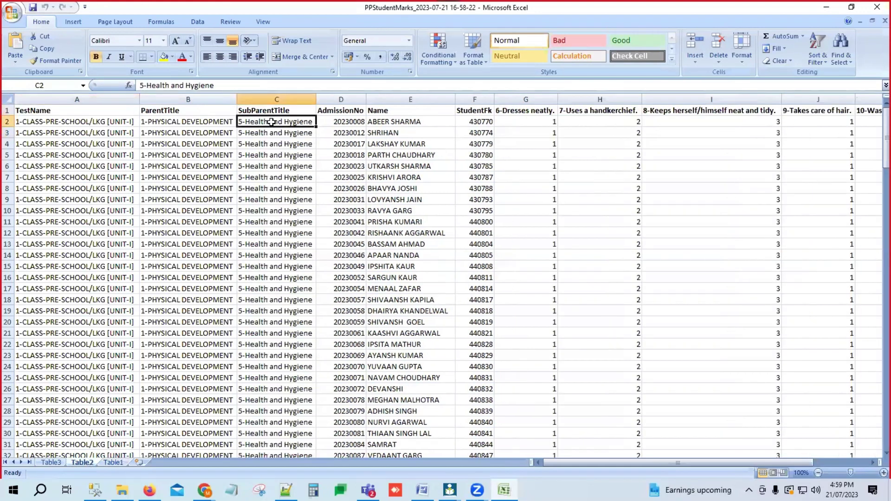
click(529, 110)
click(608, 109)
click(680, 110)
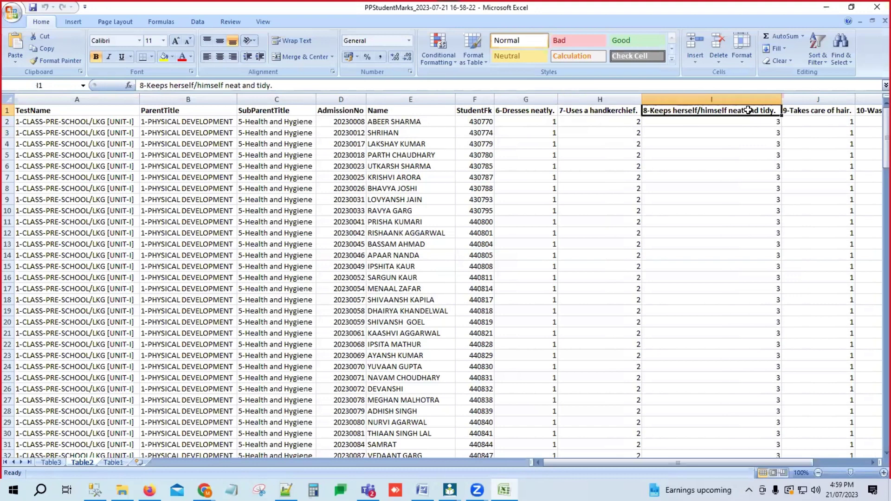
click(803, 110)
drag(552, 123, 842, 131)
Step: Examine the Table3 sheet's Nutrition header row and marks for "Brings nutritious food" and the remaining evaluation items
click(52, 463)
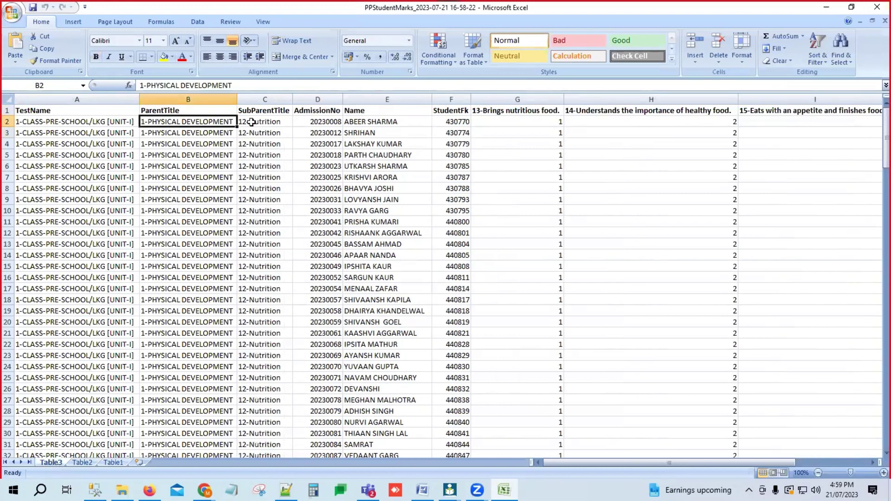
click(8, 111)
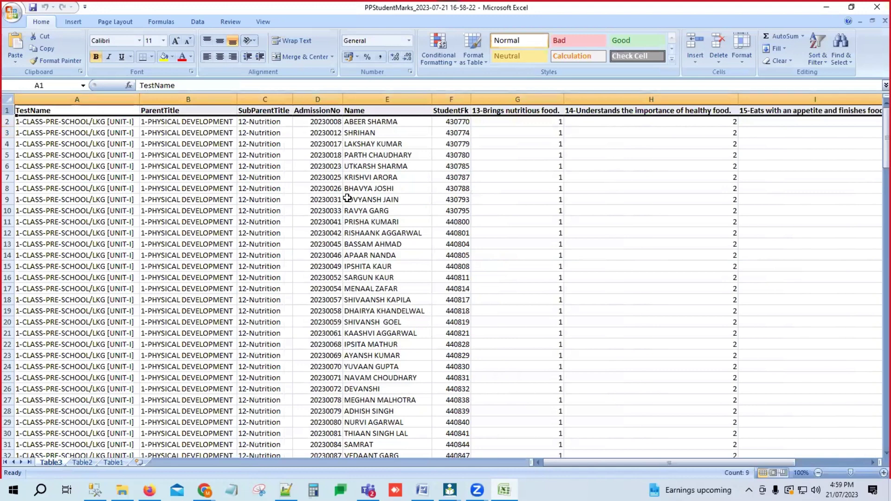
click(394, 122)
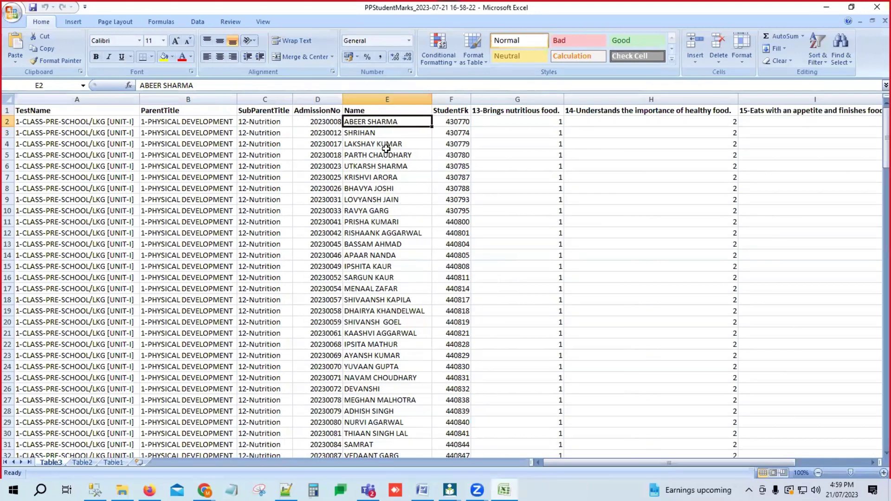
click(525, 121)
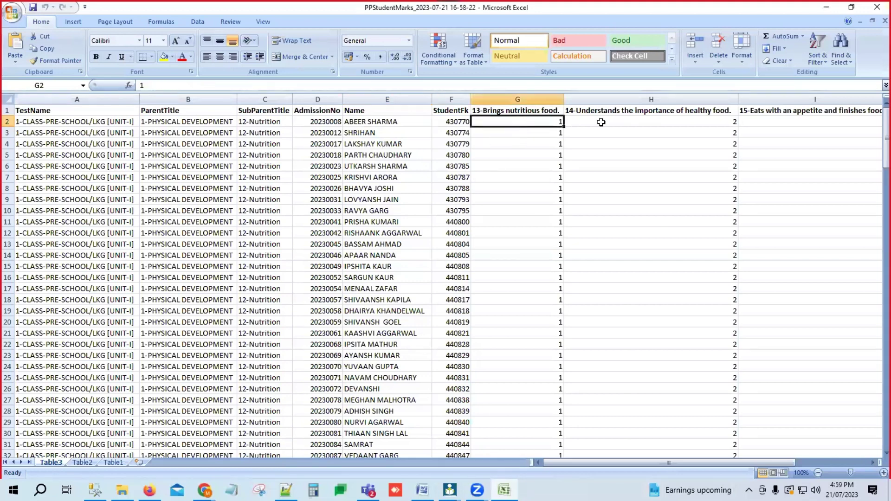
click(613, 121)
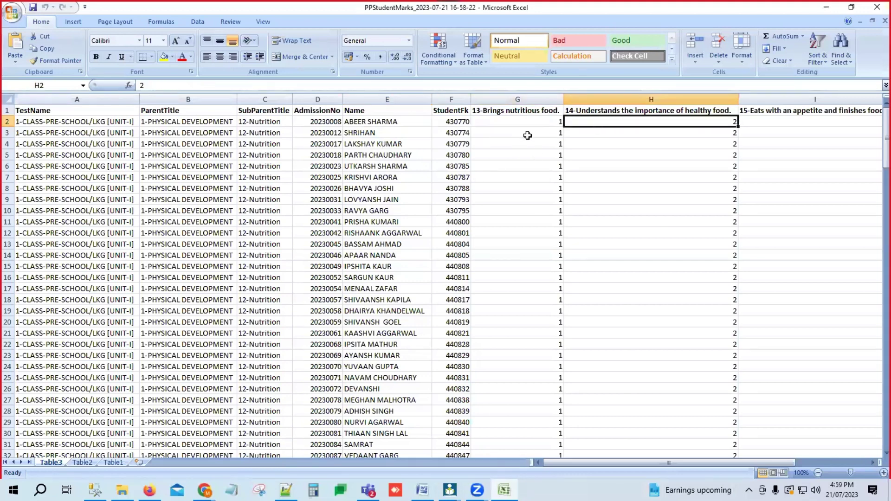
drag(609, 460, 636, 460)
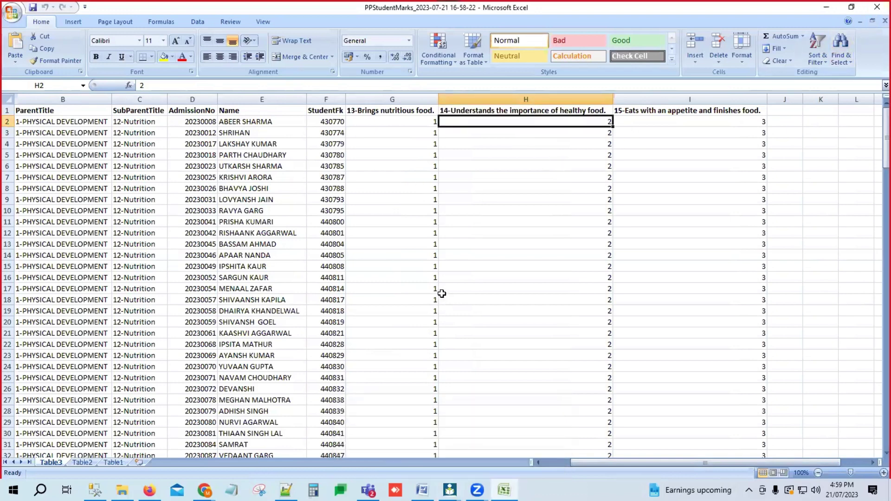
Step: Return to the ERP's Excel marks entry window, view the file selection for importing student results and cancel it
click(450, 490)
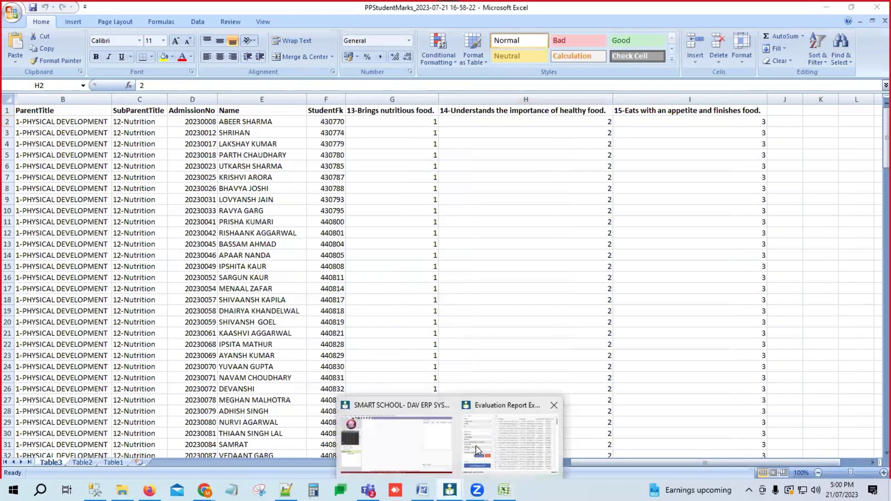
click(497, 429)
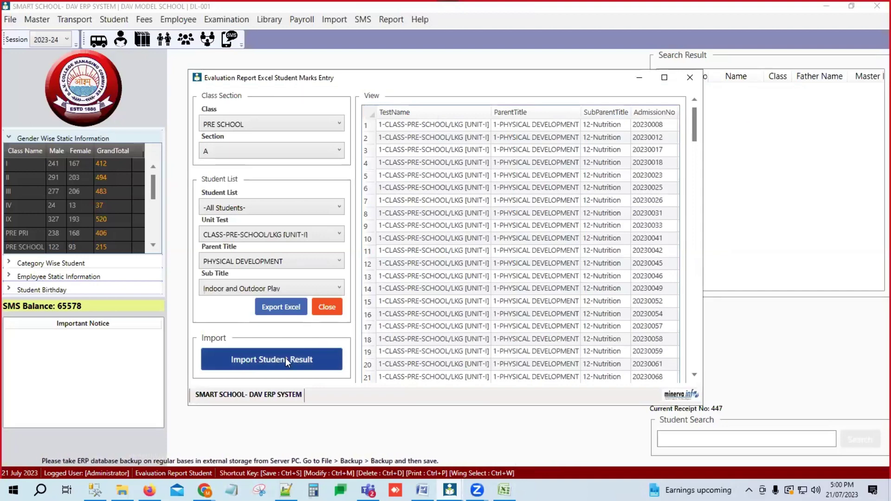
click(267, 361)
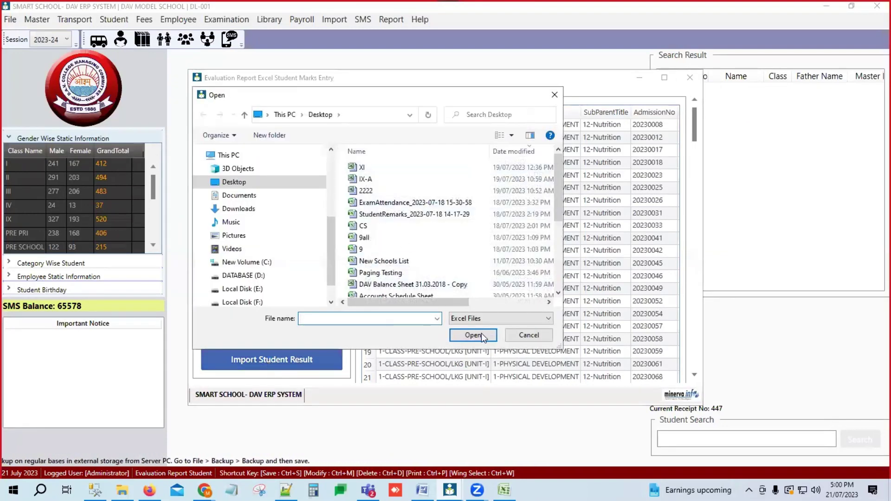
click(525, 336)
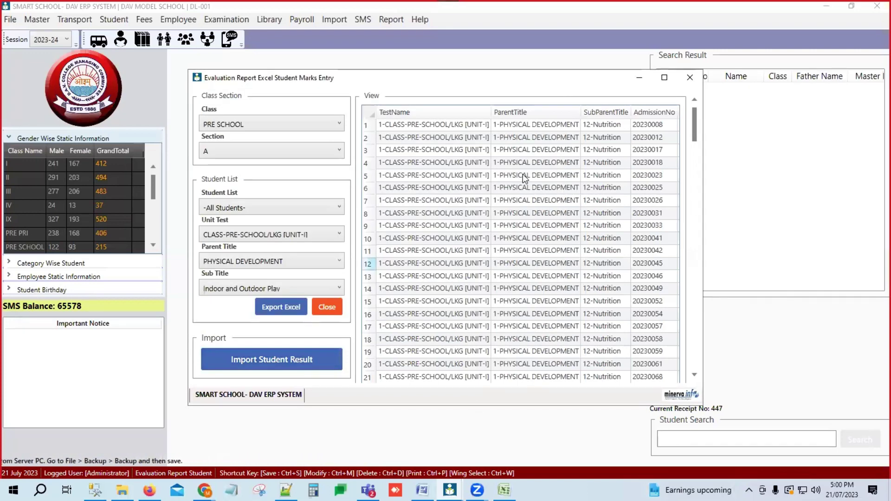
Step: Close the Excel marks entry window and open the EV Student Marks Entry form for evaluation reports
click(689, 77)
click(226, 19)
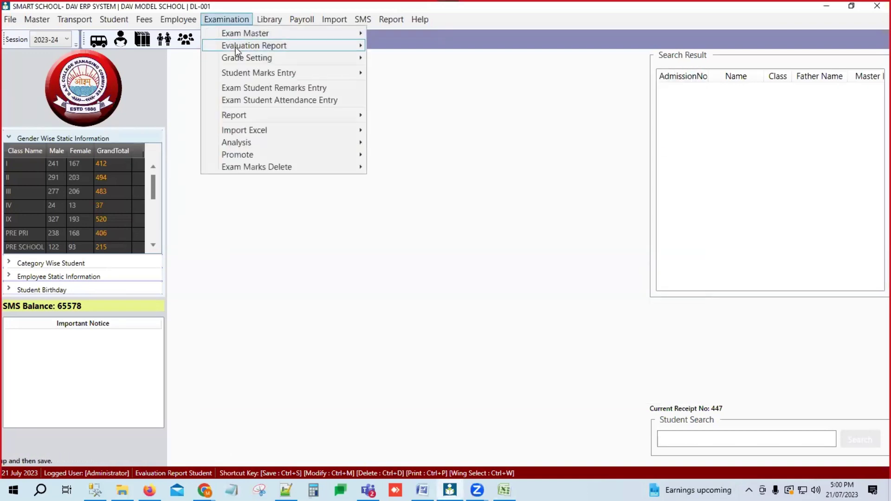
mouse_move(312, 50)
mouse_move(407, 50)
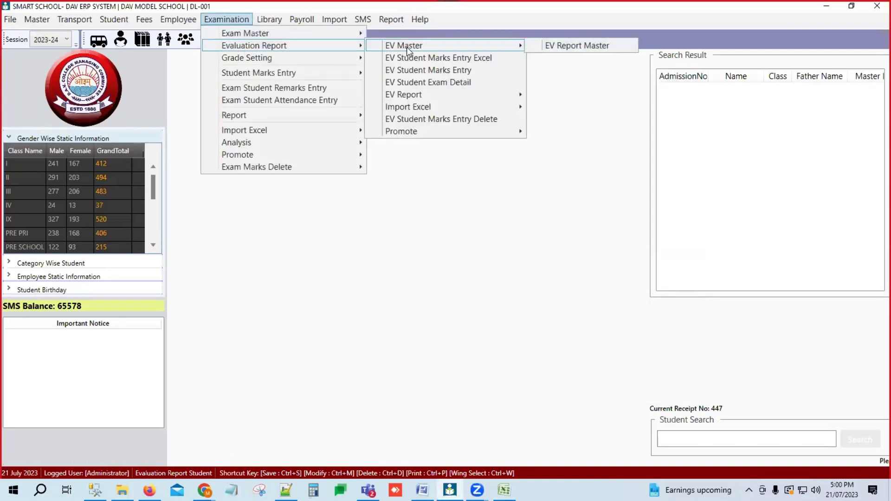
click(425, 70)
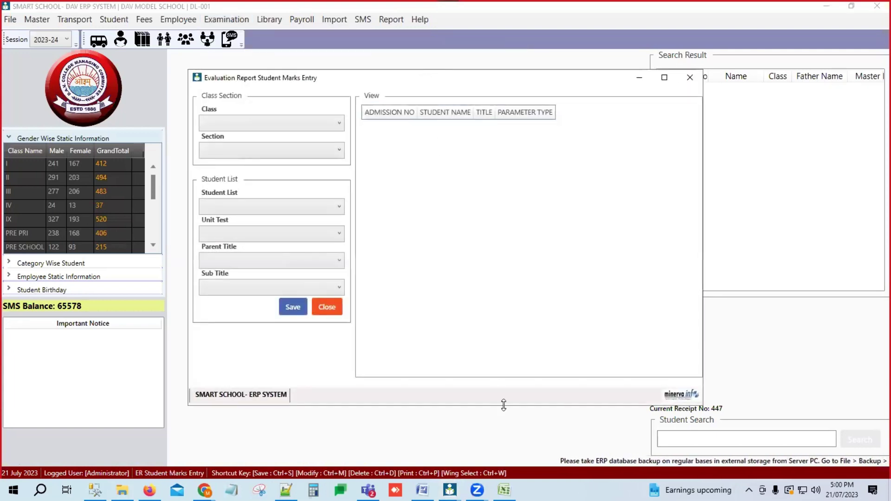
click(506, 425)
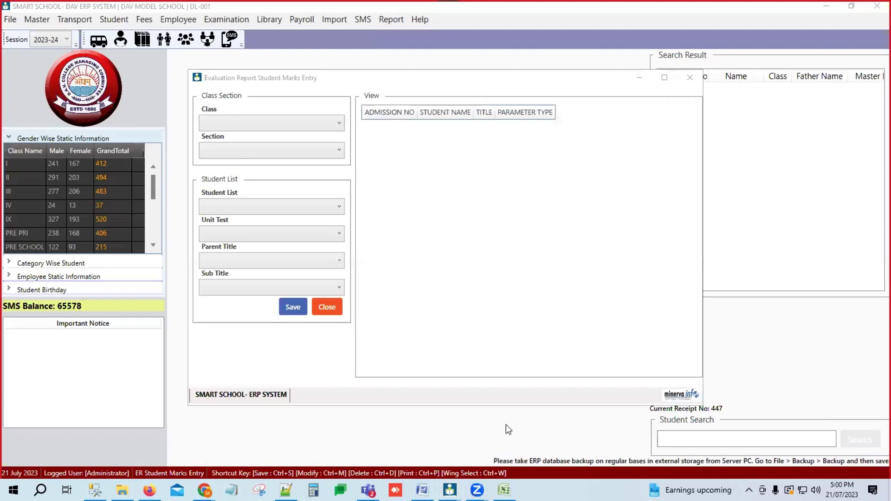
click(581, 248)
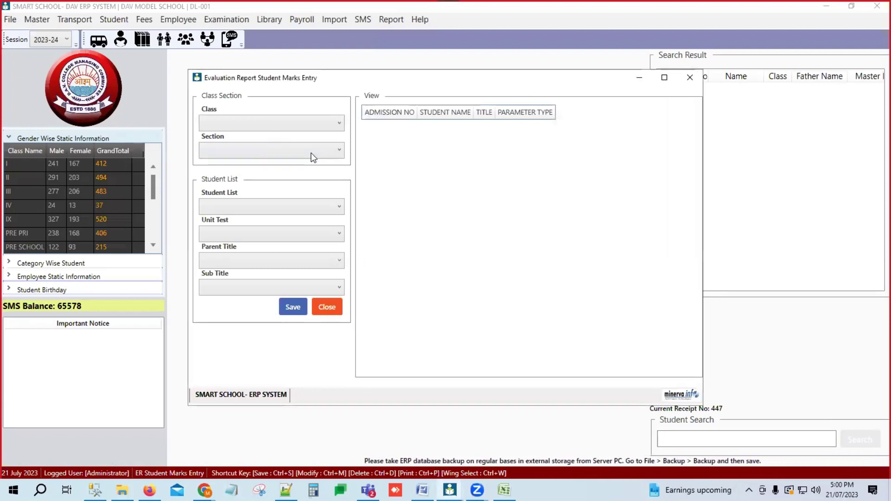
Step: Select class PRE SCHOOL, section A and all students for the evaluation marks entry
click(311, 122)
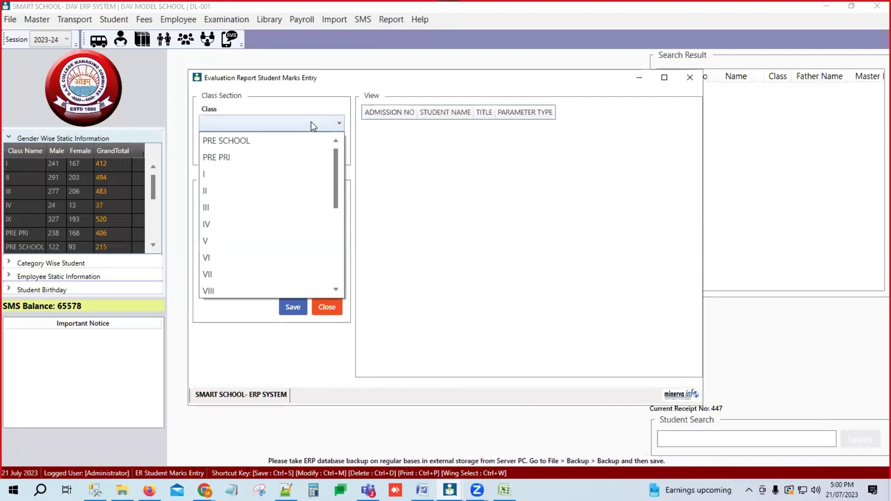
click(269, 139)
click(280, 149)
click(267, 163)
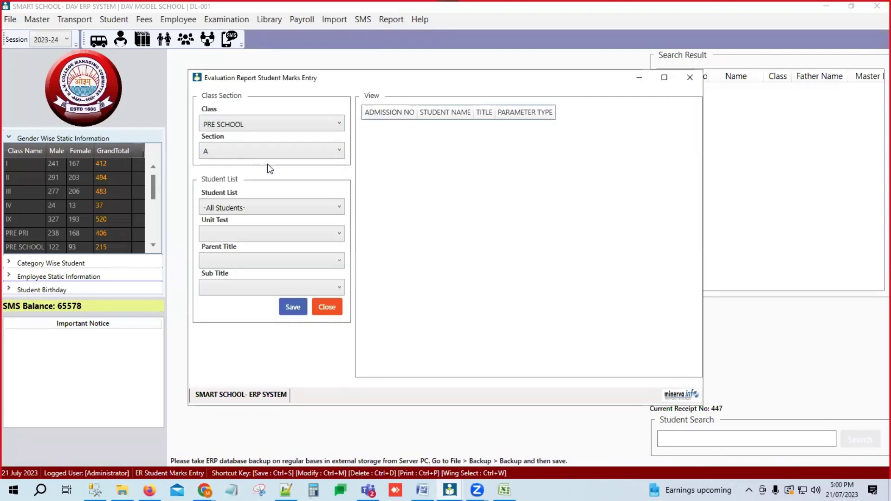
click(280, 205)
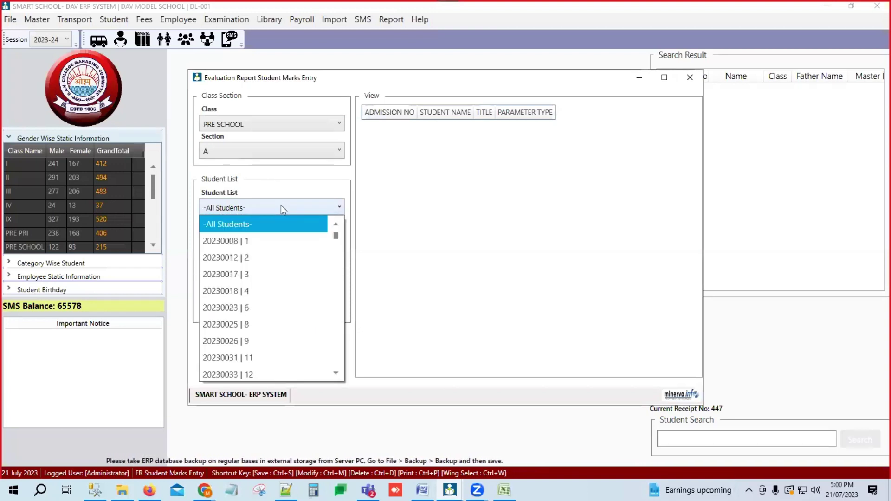
click(251, 225)
Step: Load the marks for unit test CLASS-PRE-SCHOOL/LKG [UNIT-I], parent title PHYSICAL DEVELOPMENT and sub title Indoor and Outdoor Play
click(279, 234)
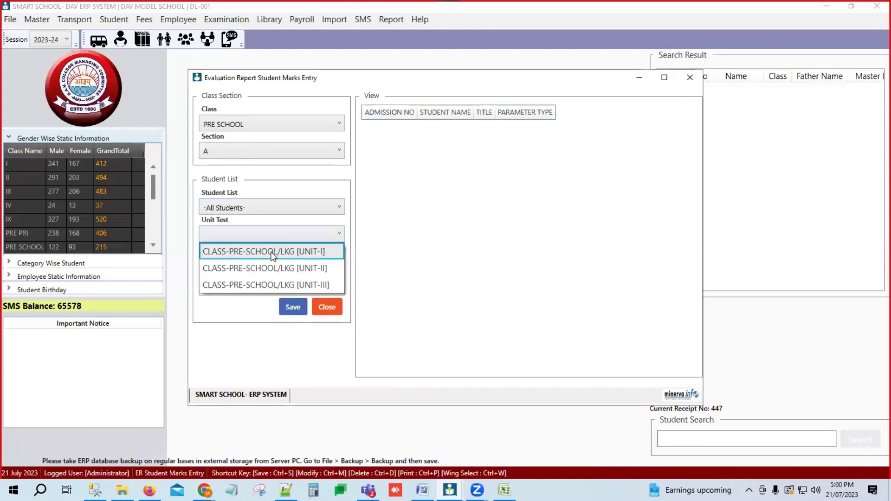
click(276, 251)
click(276, 260)
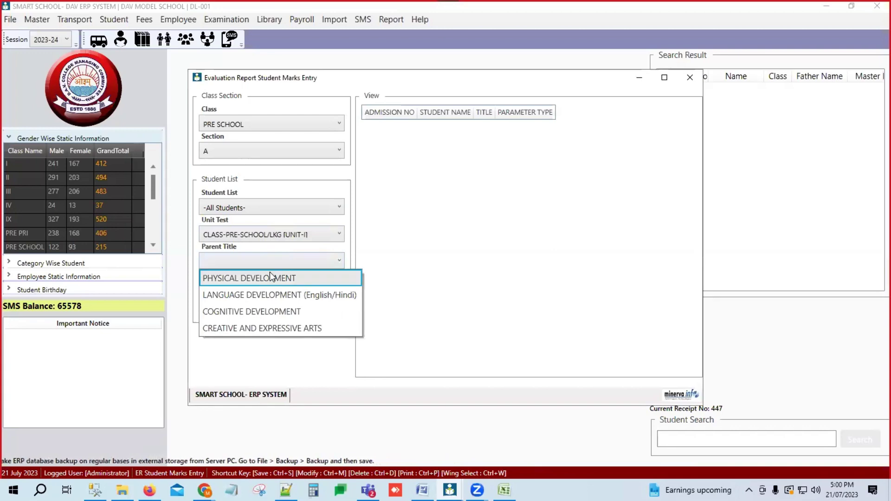
click(270, 275)
click(271, 287)
click(261, 301)
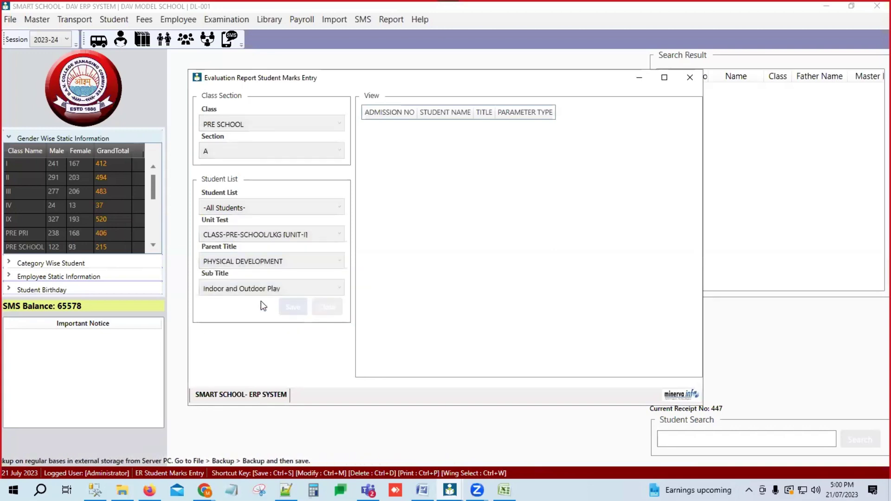
Step: Maximize the marks entry window and examine the student rows and the parameter type choices for the first student's "Performs simple excercises"
click(665, 79)
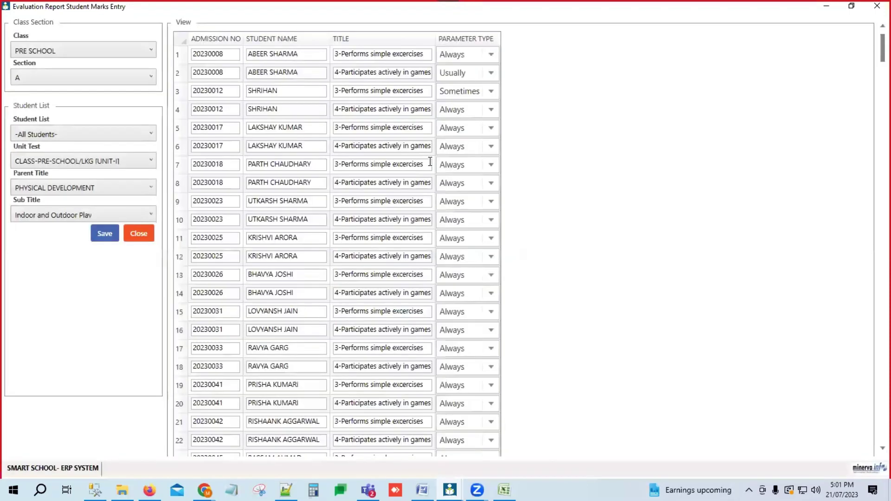
click(294, 127)
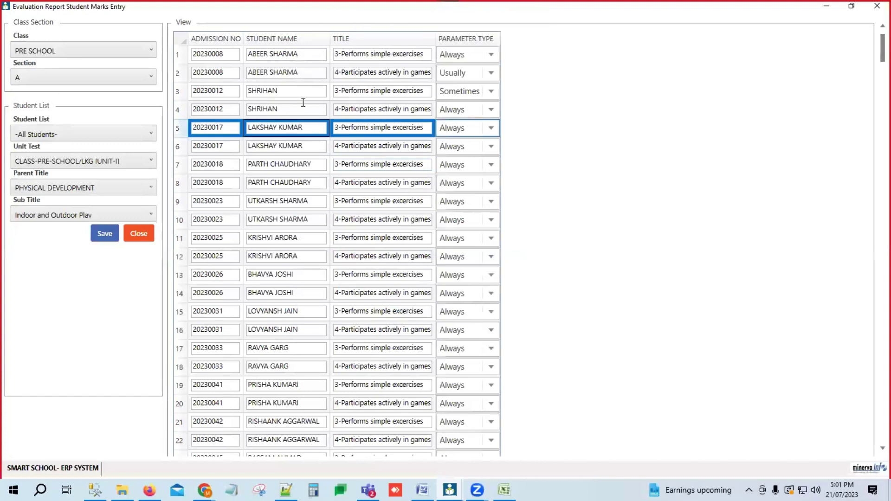
click(235, 54)
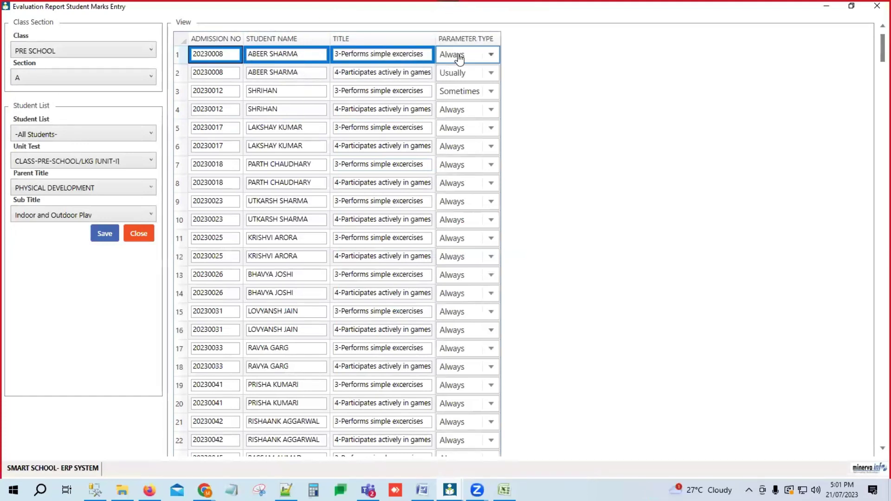
click(490, 56)
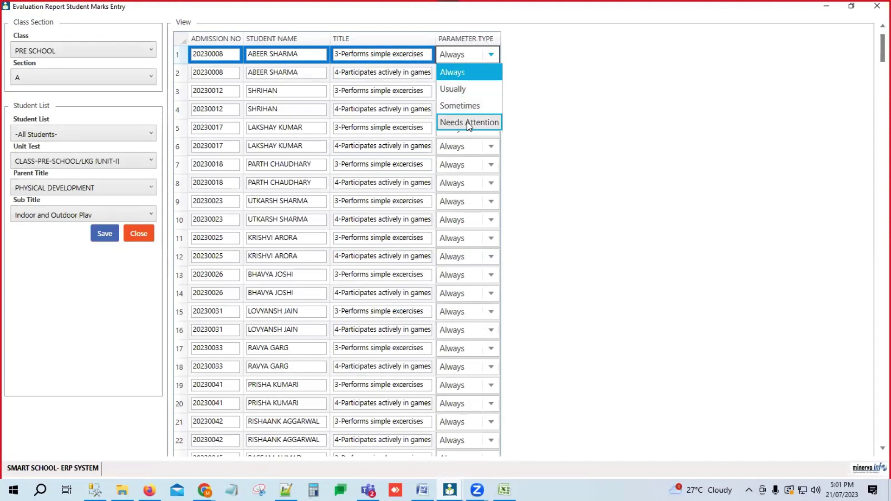
click(456, 70)
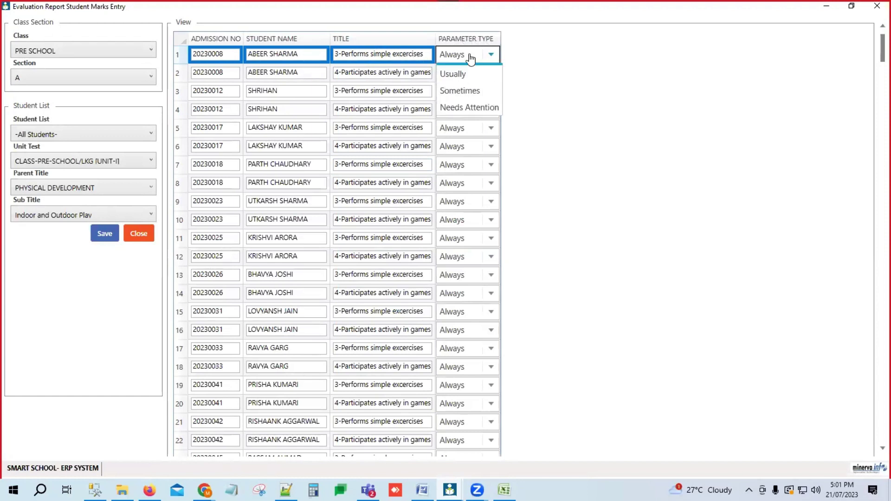
click(470, 58)
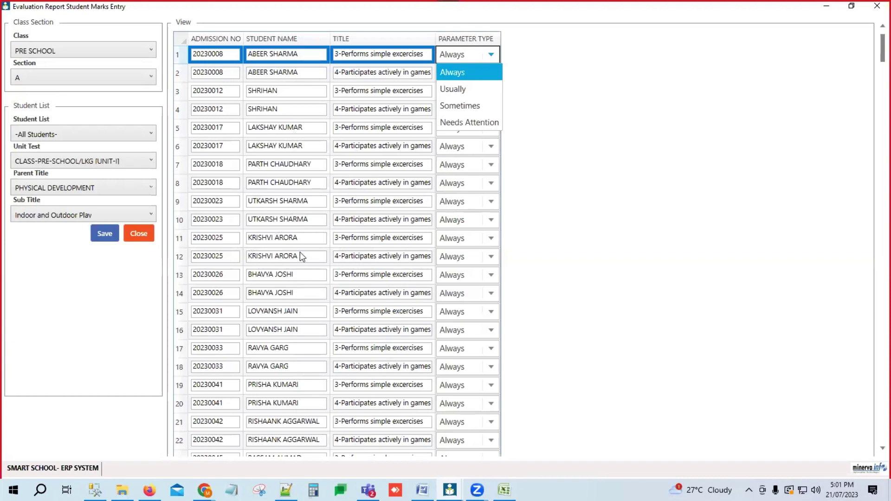
click(407, 90)
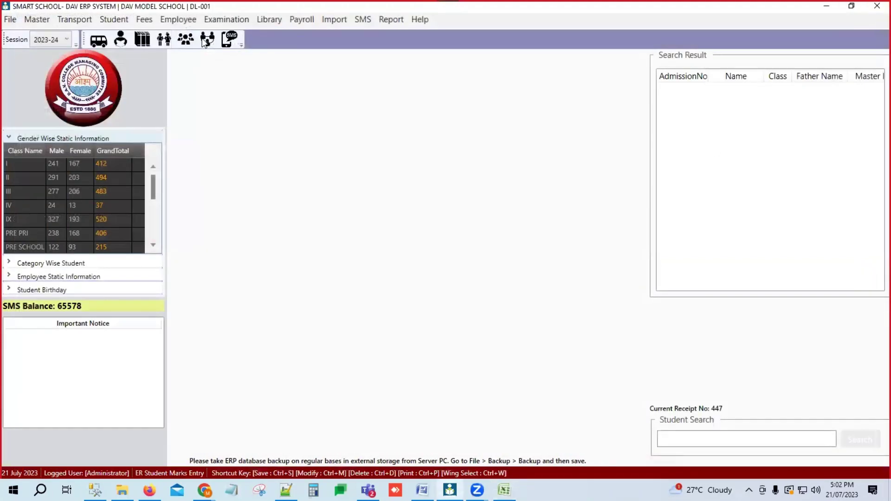
Step: Close the marks entry window and open the EV Student Exam Detail form for evaluation reports
click(877, 7)
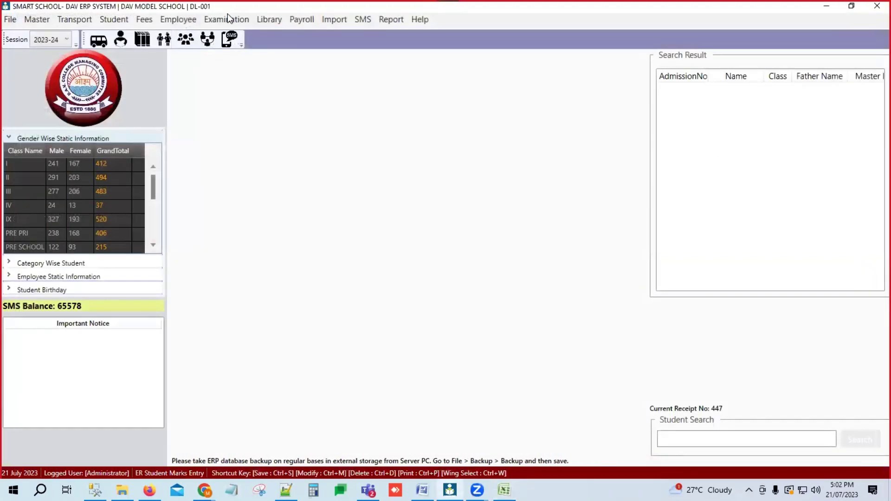
click(228, 19)
mouse_move(236, 48)
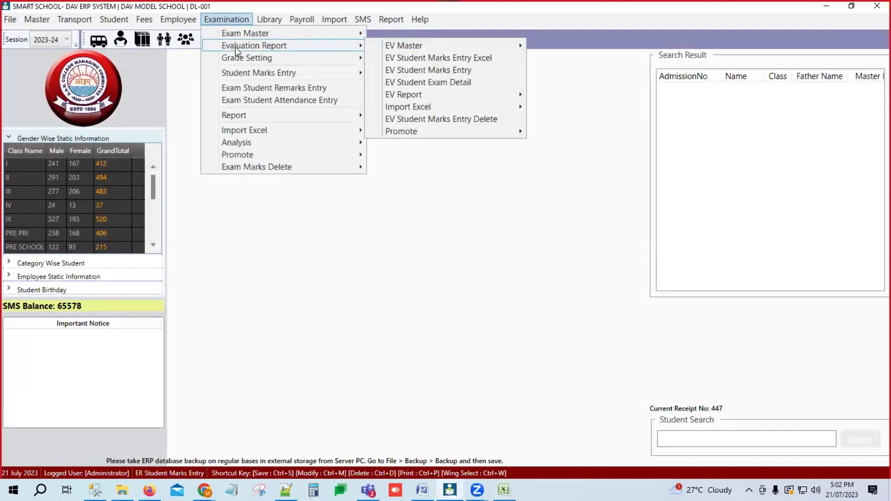
click(416, 85)
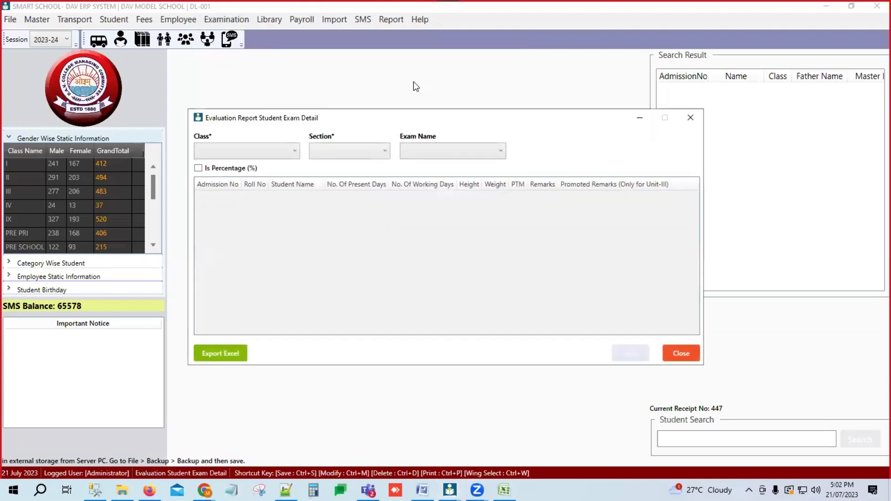
Step: Load the student exam details for class PRE SCHOOL, section A and exam UNIT-I [CLASS-PRE-SCHOOL/LKG]
click(275, 153)
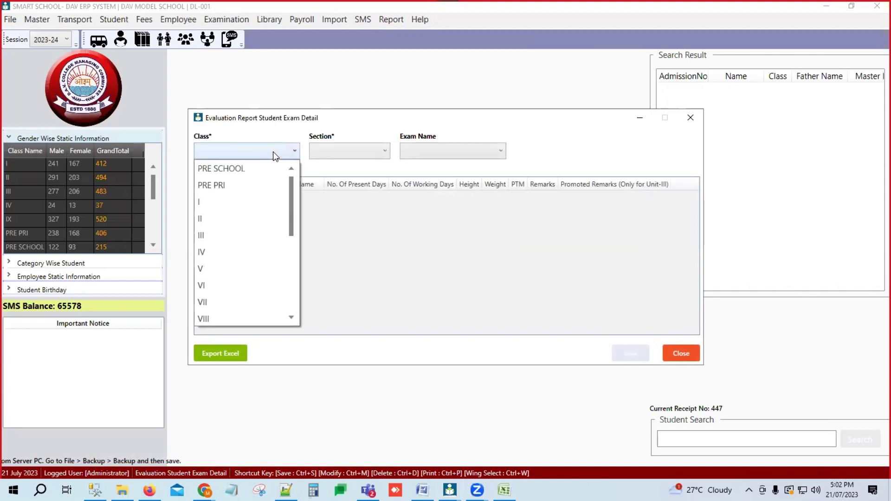
click(256, 167)
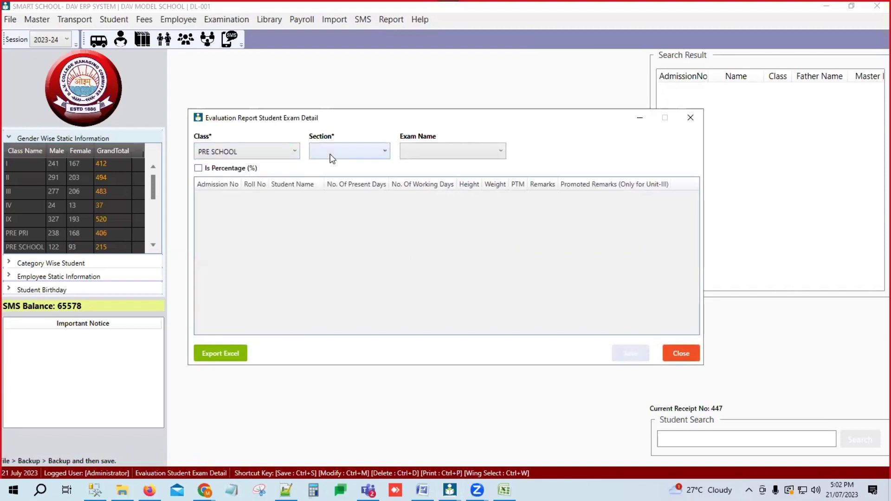
click(335, 152)
click(331, 167)
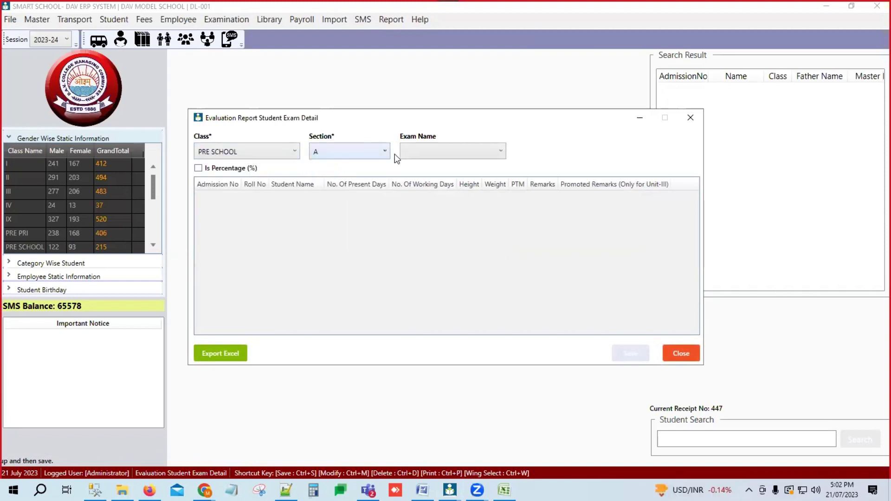
click(429, 151)
click(428, 167)
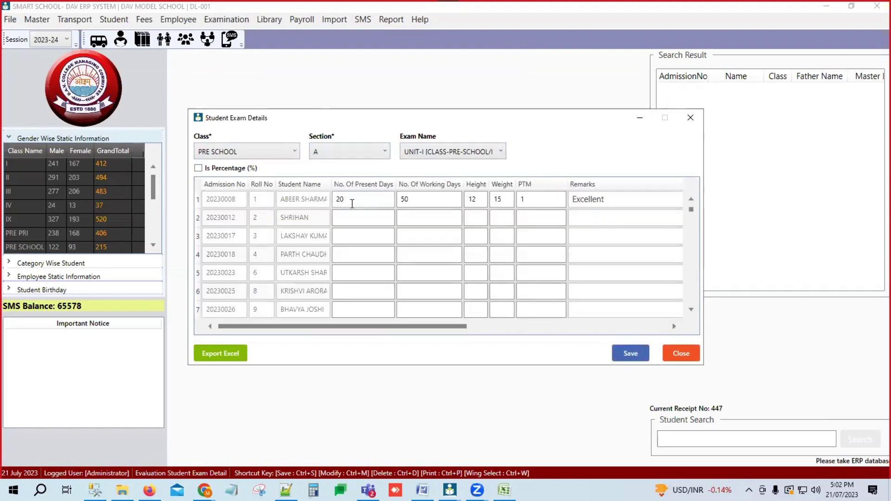
Step: Examine the first student's working days, weight, PTM and remarks entries and the promoted remarks column
click(420, 199)
click(504, 200)
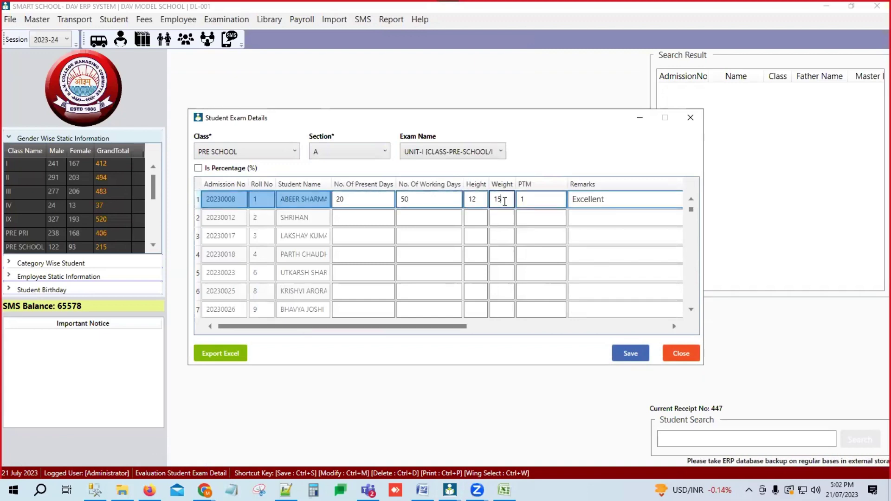
click(539, 200)
click(617, 200)
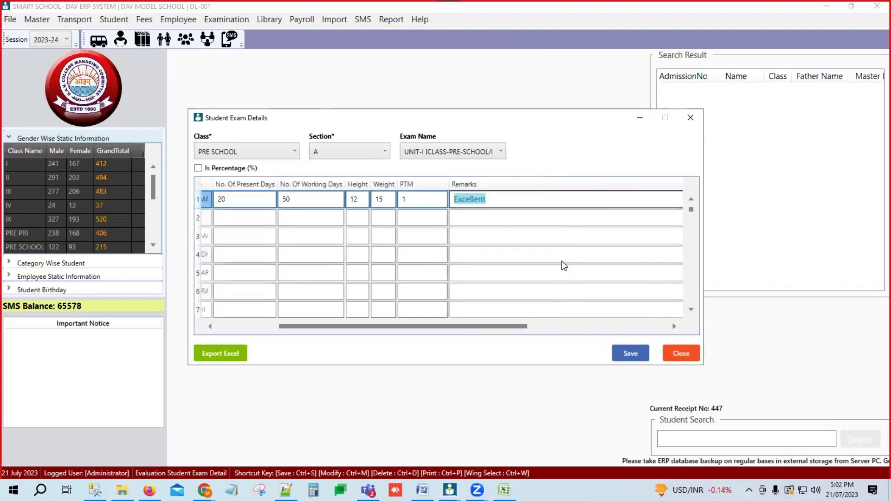
click(537, 326)
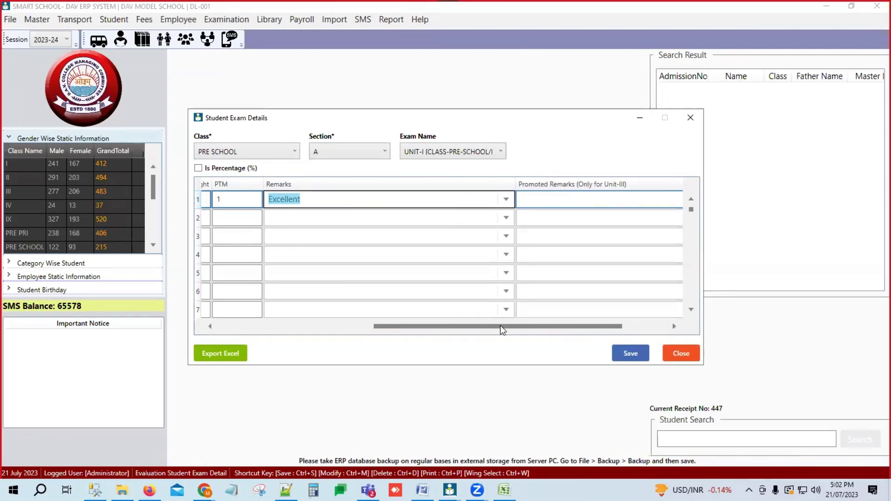
drag(501, 325, 307, 327)
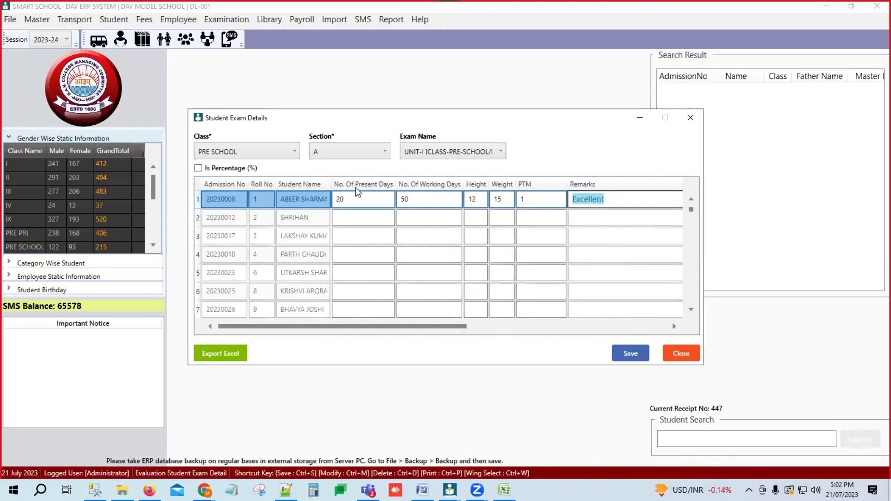
Step: Set the number of present days for the second student in the list to 15
click(346, 219)
text(1)
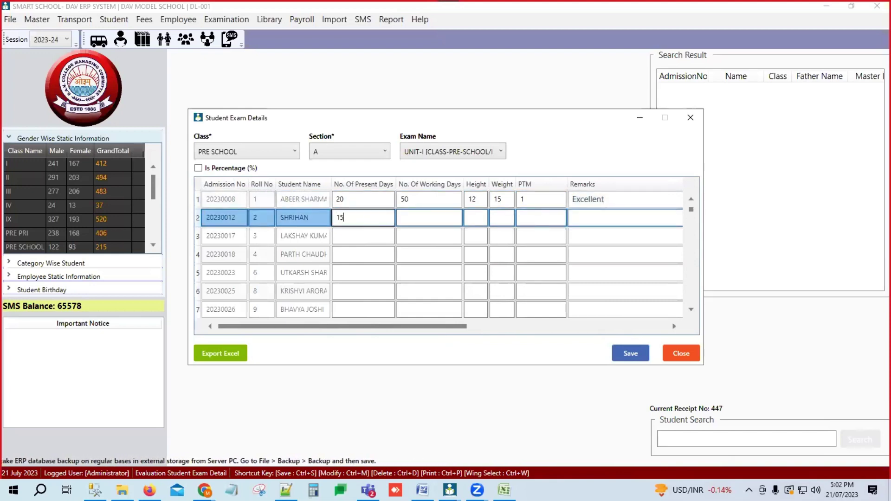
text(5)
click(353, 237)
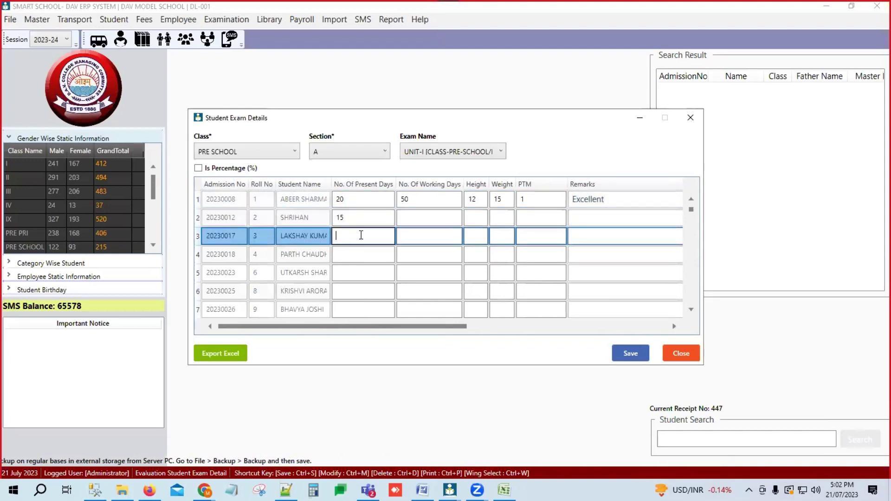
Step: Set the first student's number of working days to 150 and apply it to all students
click(418, 200)
double_click(401, 204)
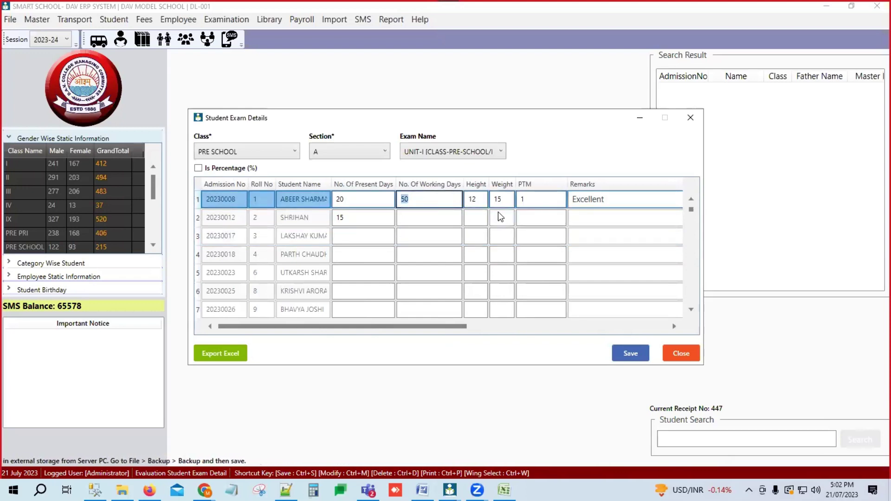
text(15)
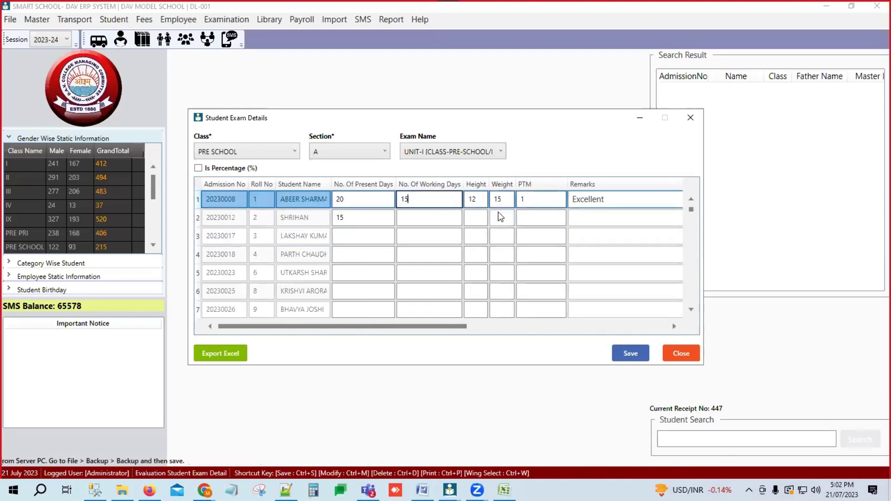
text(0)
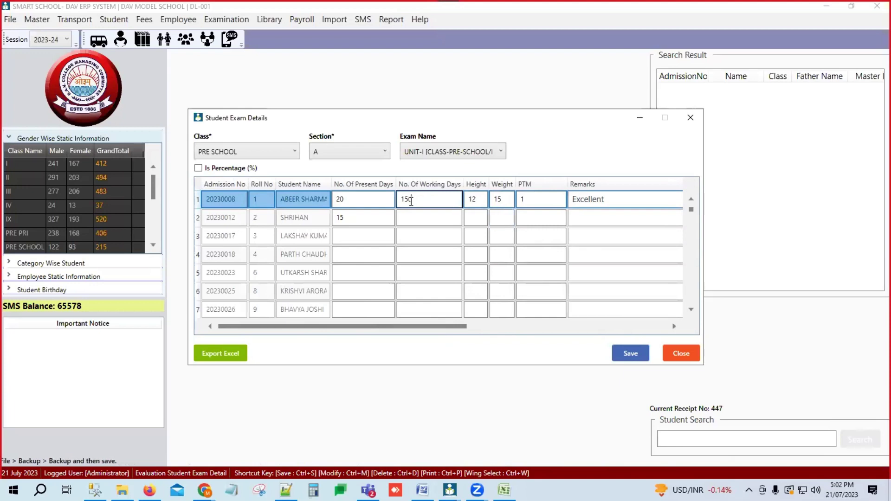
key(ctrl+s)
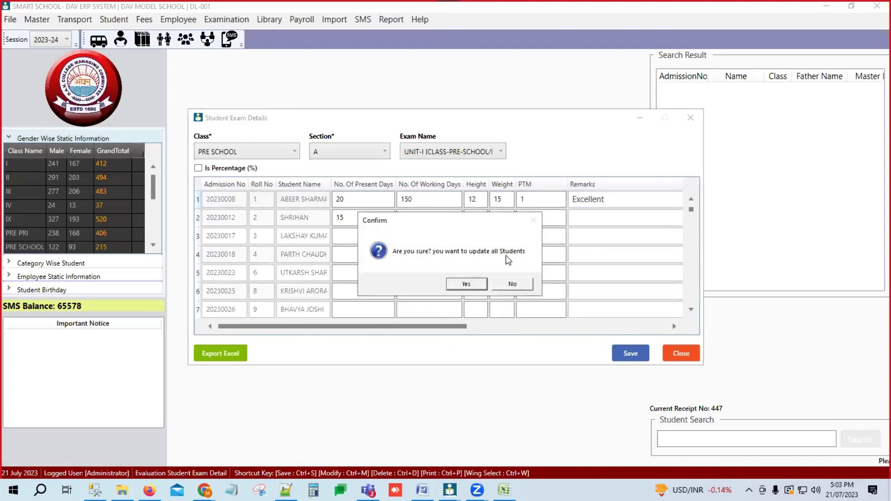
click(467, 283)
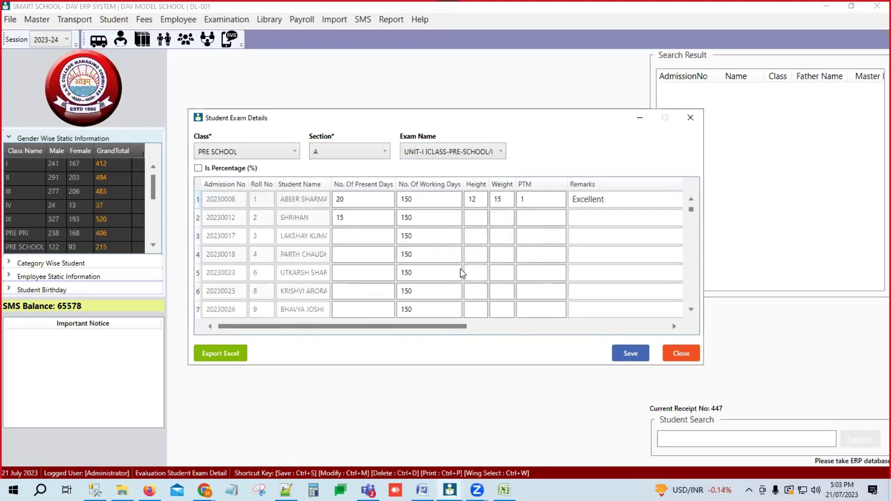
Step: Review the working days down the student list and the first student's height, weight and PTM entries
scroll(421, 218, down, 5)
scroll(420, 269, up, 5)
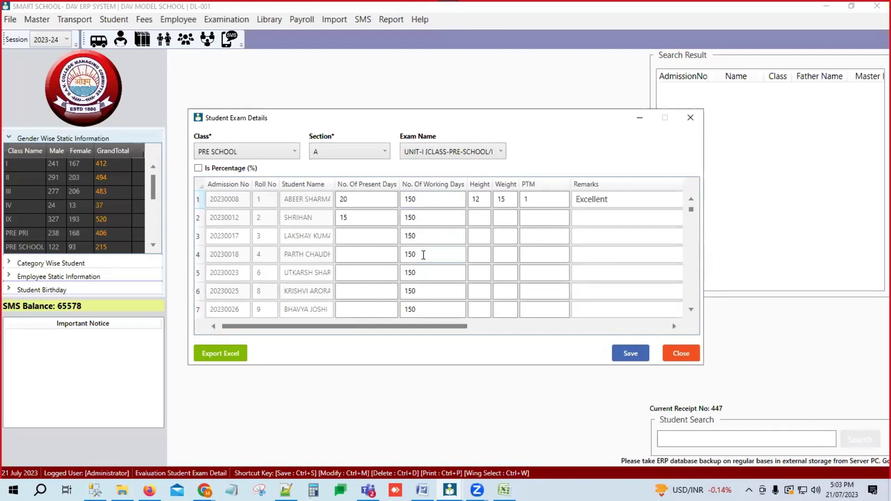
click(478, 200)
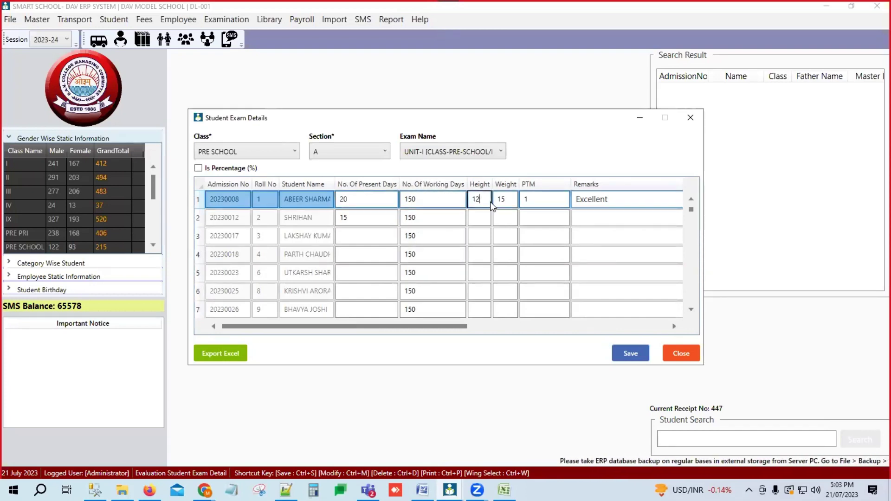
click(505, 200)
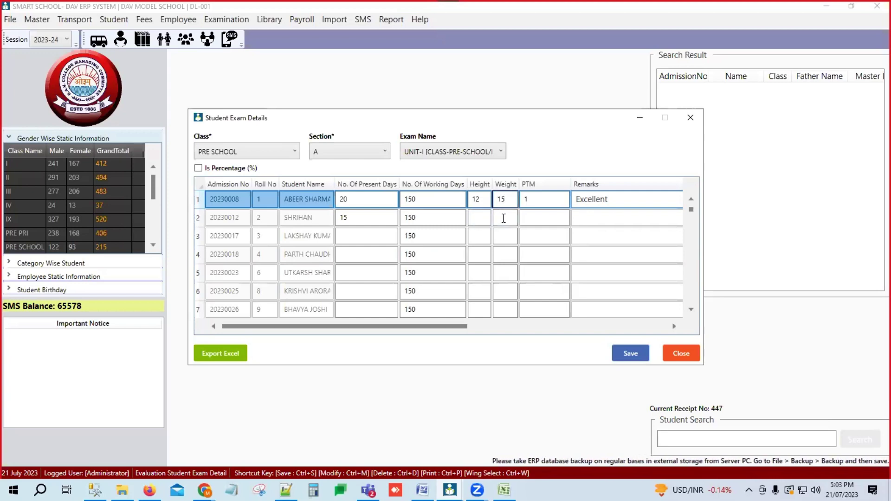
click(535, 201)
click(537, 216)
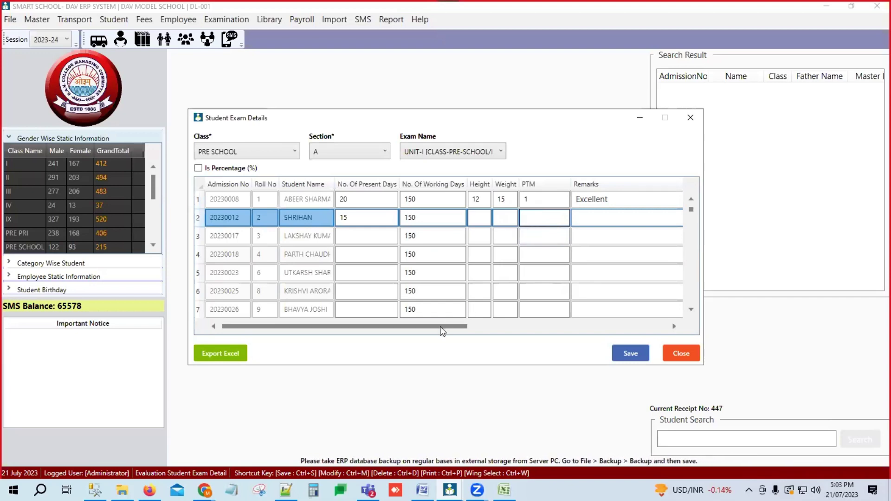
Step: Enter the remark "Good" for the second student and save the exam details
drag(440, 327, 474, 325)
click(526, 217)
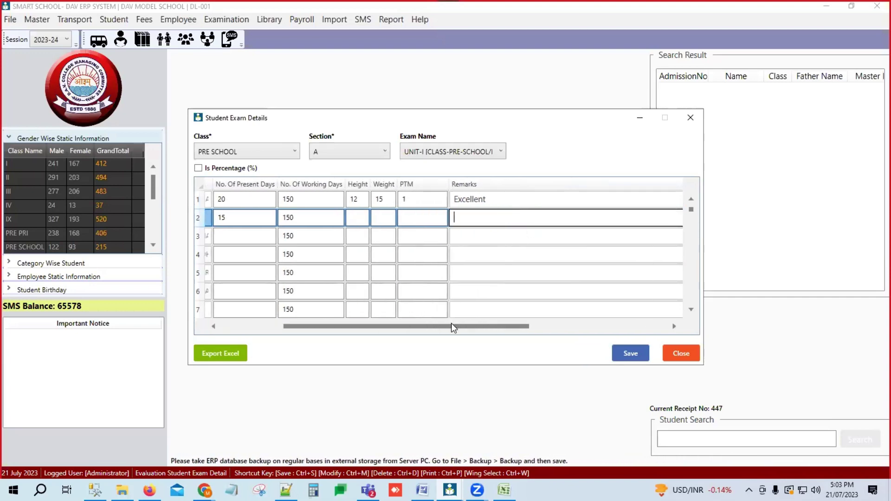
drag(451, 325, 482, 325)
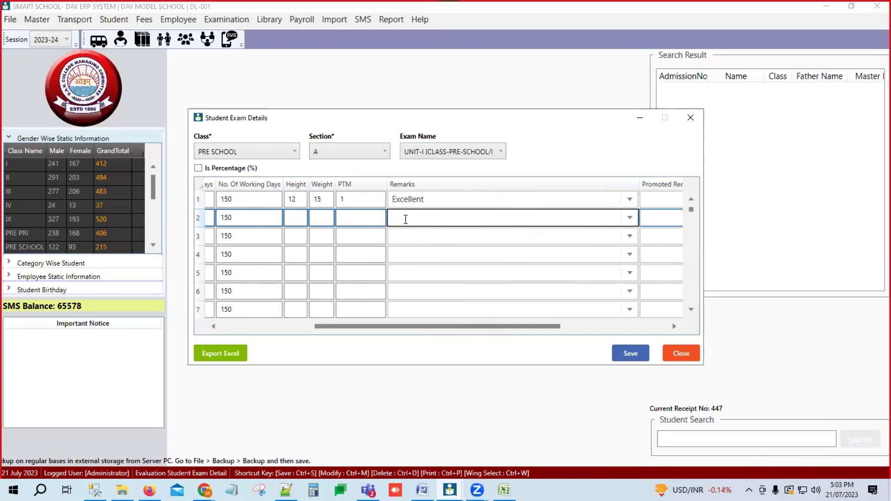
text(Good)
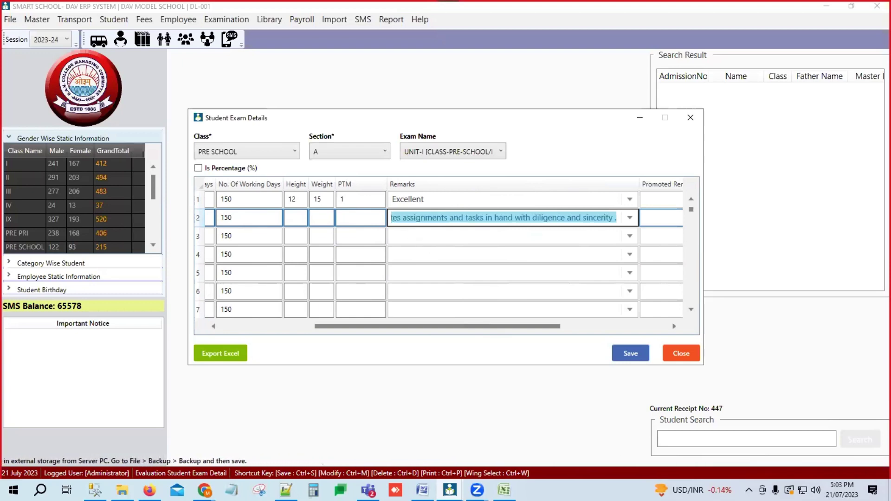
click(620, 351)
click(480, 283)
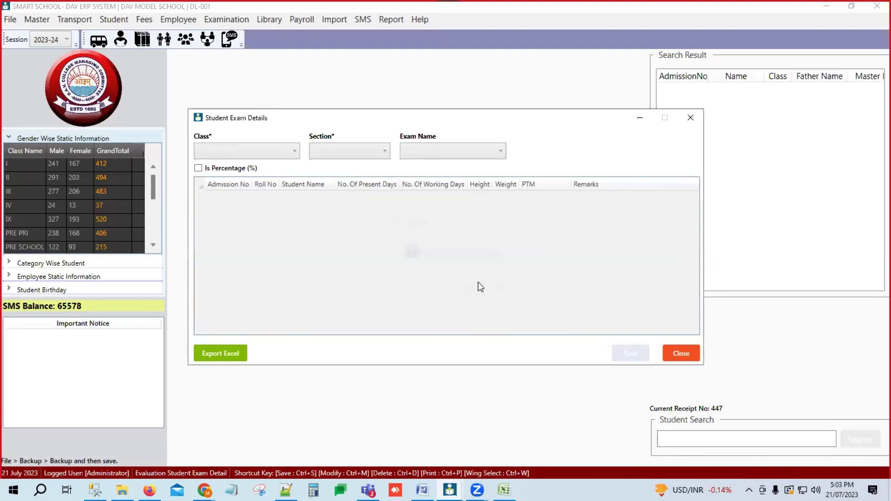
Step: Reload the saved exam details for class PRE SCHOOL, section A and exam UNIT-I [CLASS-PRE-SCHOOL/LKG]
click(294, 151)
click(269, 169)
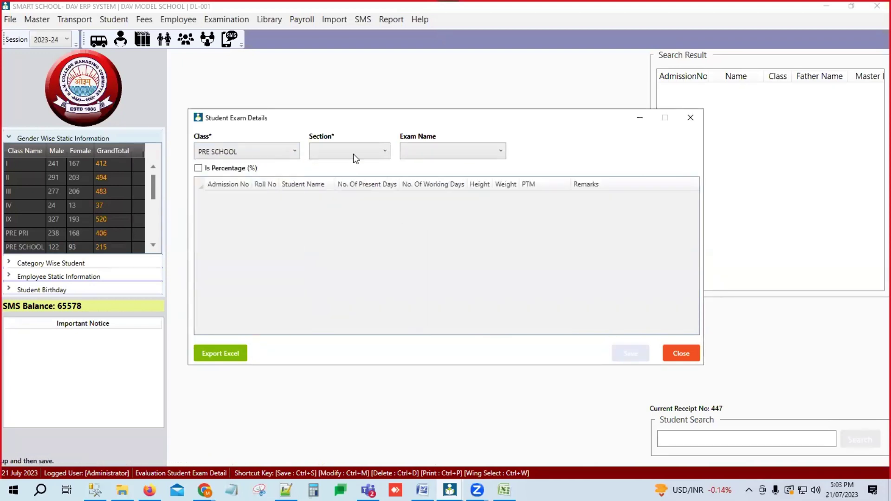
click(354, 153)
click(349, 165)
click(432, 162)
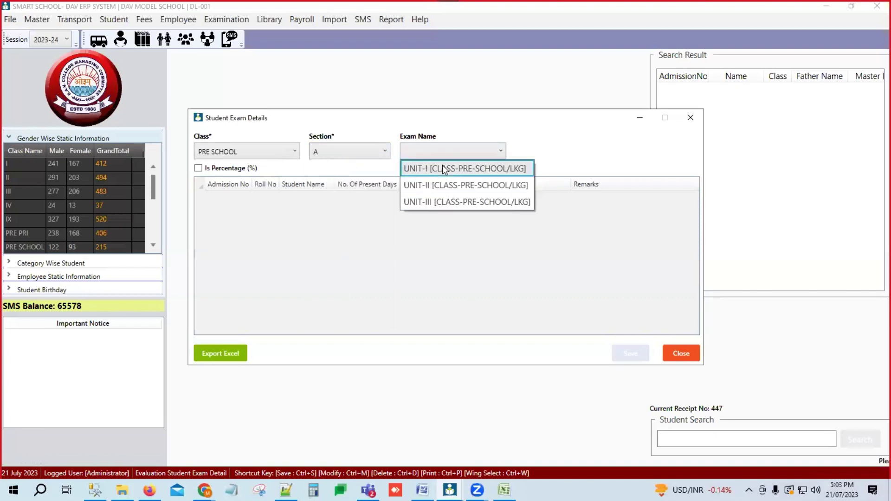
click(443, 168)
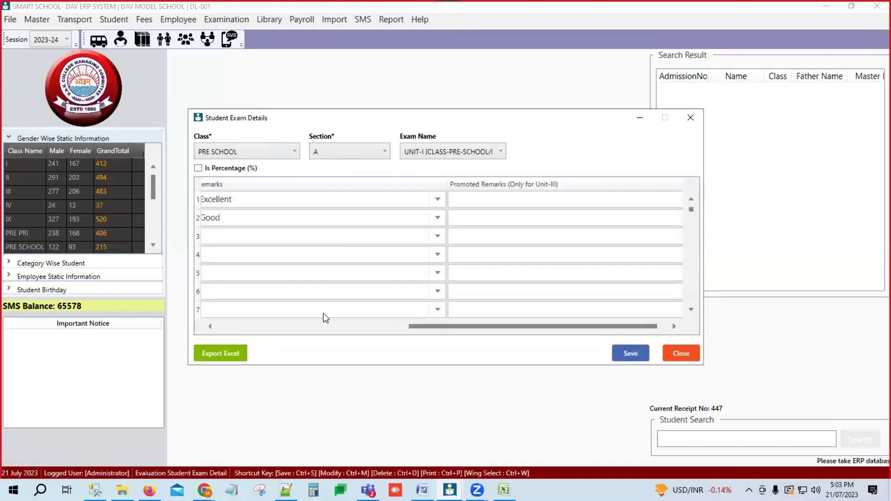
Step: Enter the remark "Good" for the third student and save the exam details
click(325, 327)
click(537, 236)
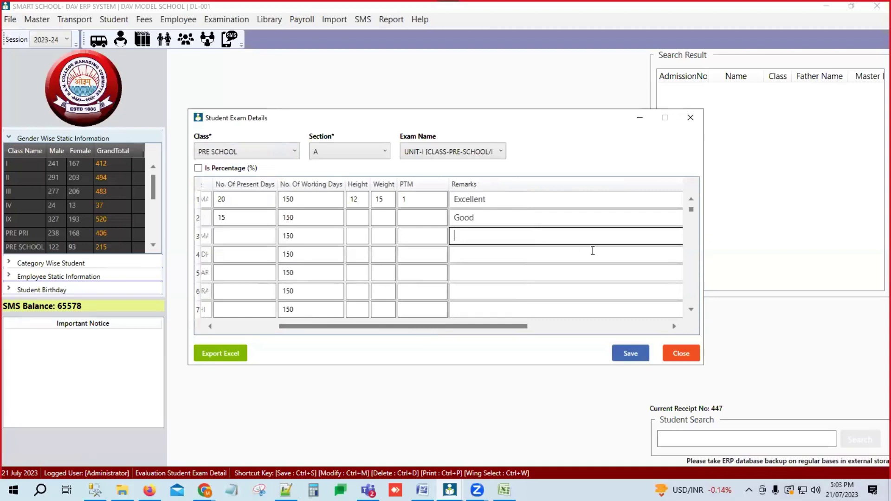
key(ctrl+v)
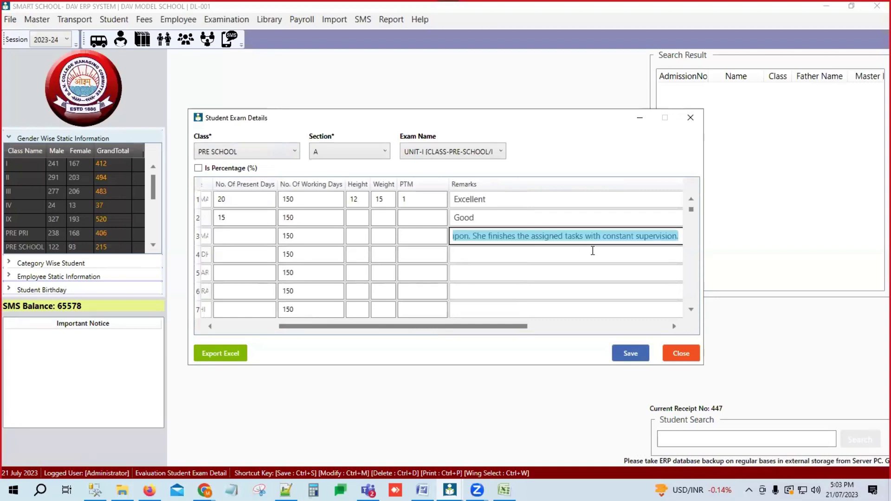
text(Good)
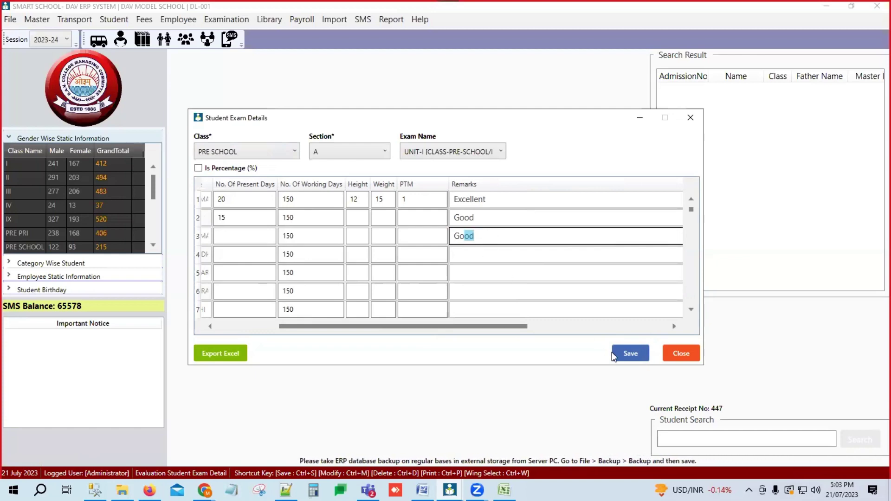
click(630, 354)
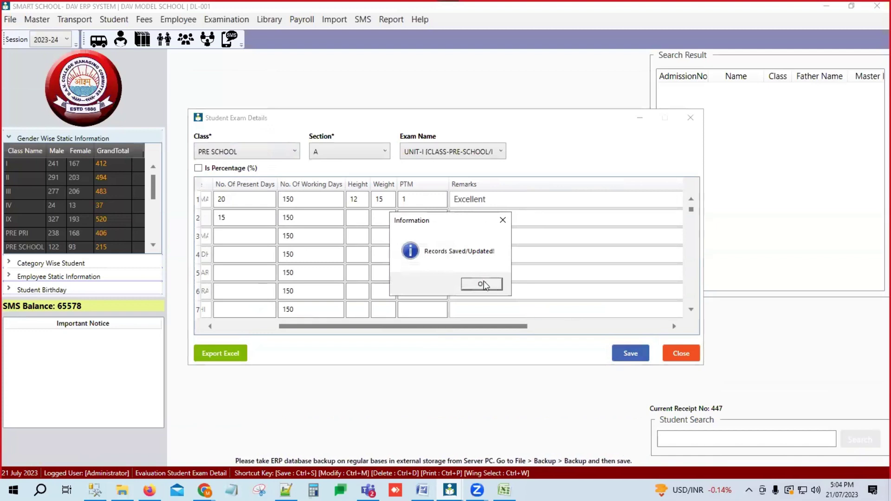
click(480, 282)
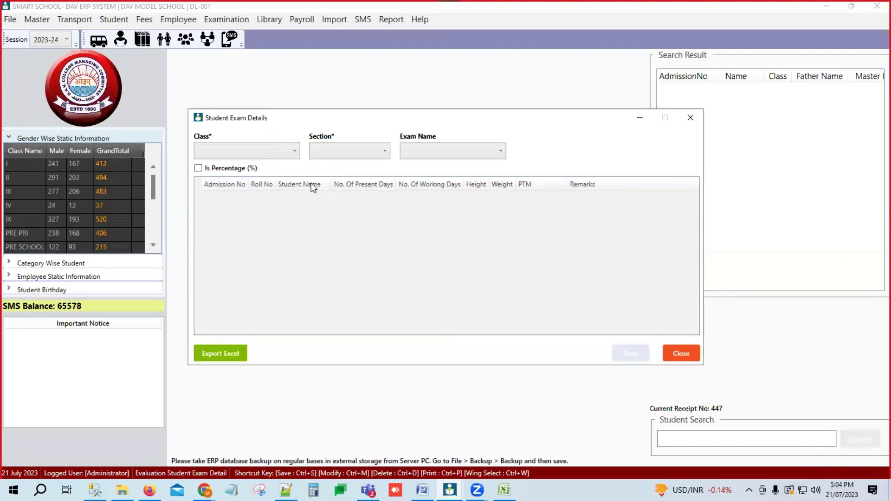
Step: Load the exam details of class PRE SCHOOL, section A, for the exam UNIT-I [CLASS-PRE-SCHOOL/LKG]
click(280, 152)
click(258, 167)
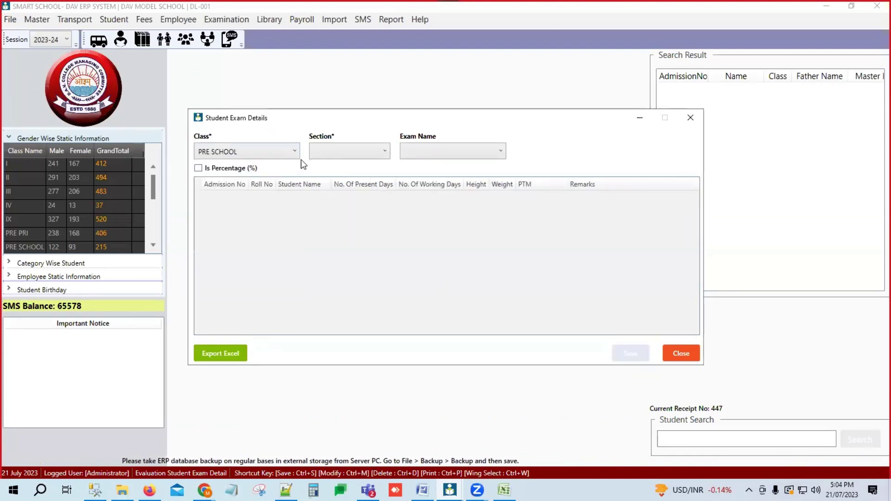
click(333, 150)
click(324, 169)
click(433, 152)
click(434, 170)
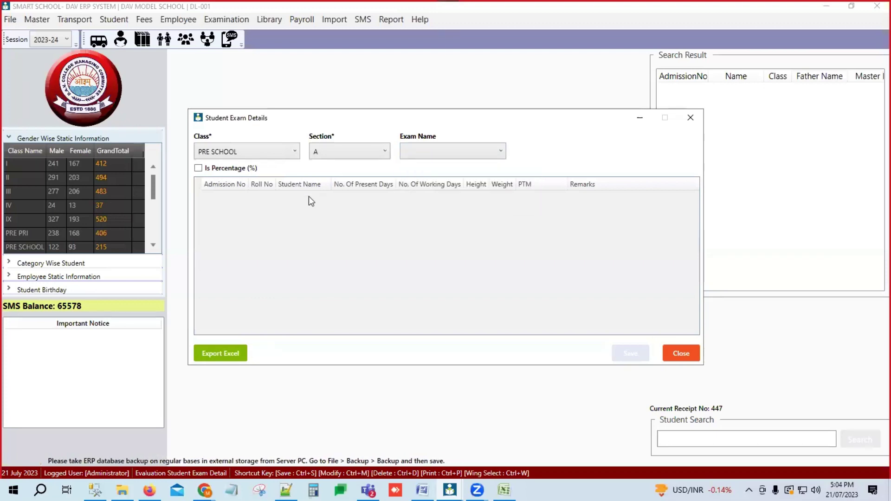
Step: Export the loaded student exam details to Excel and switch to the exported EVStudentExamDetails workbook in Microsoft Excel
drag(497, 327, 277, 311)
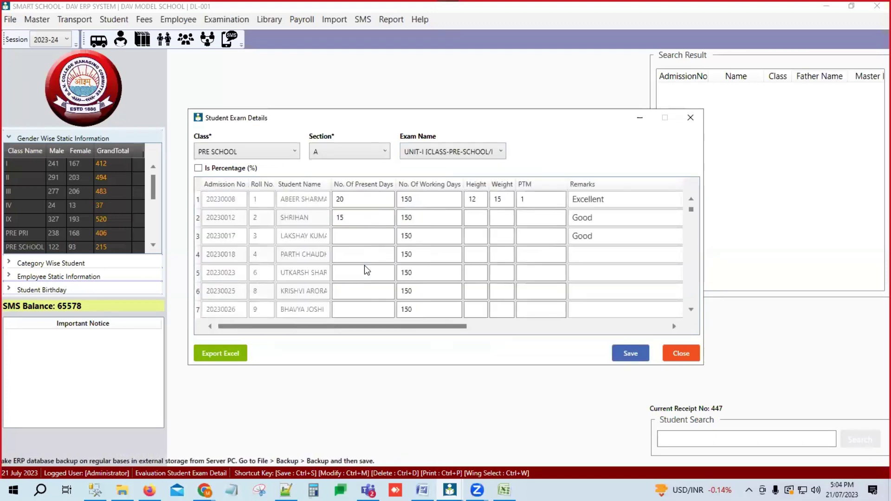
click(216, 355)
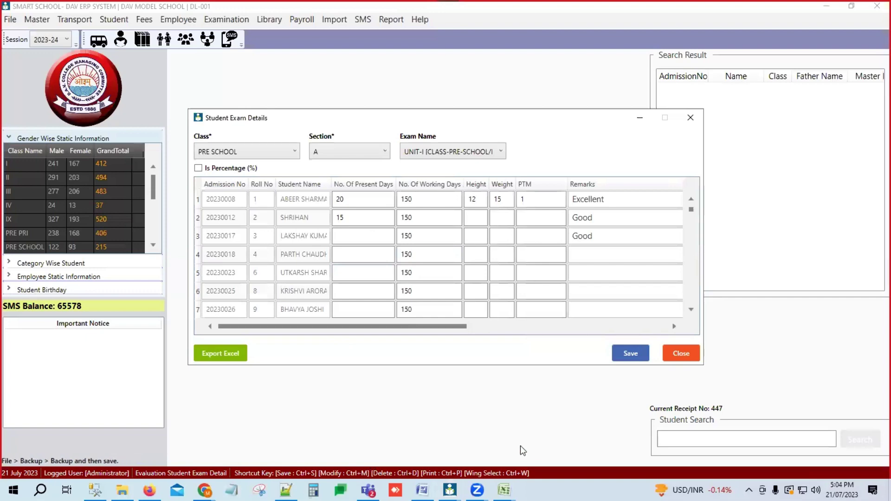
click(504, 490)
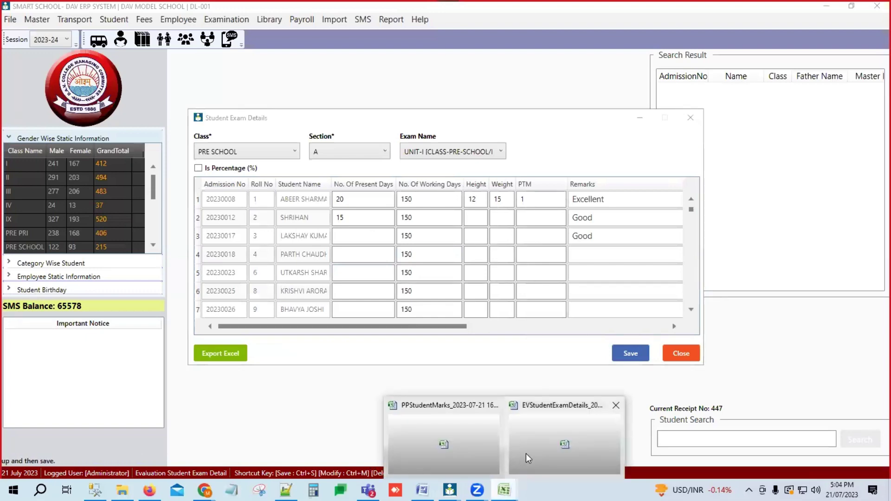
click(526, 454)
Step: Examine the NOPD, Height, Weight, PTM and Remarks headings in the exported exam details sheet
click(245, 210)
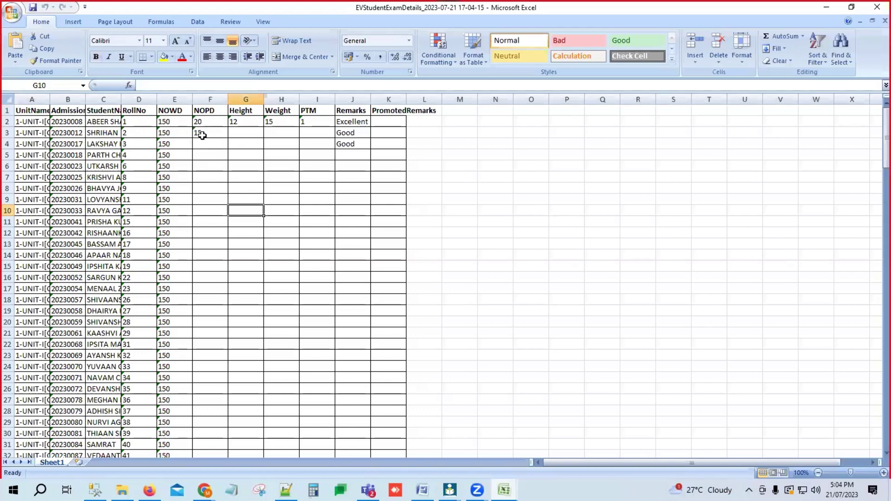
click(211, 111)
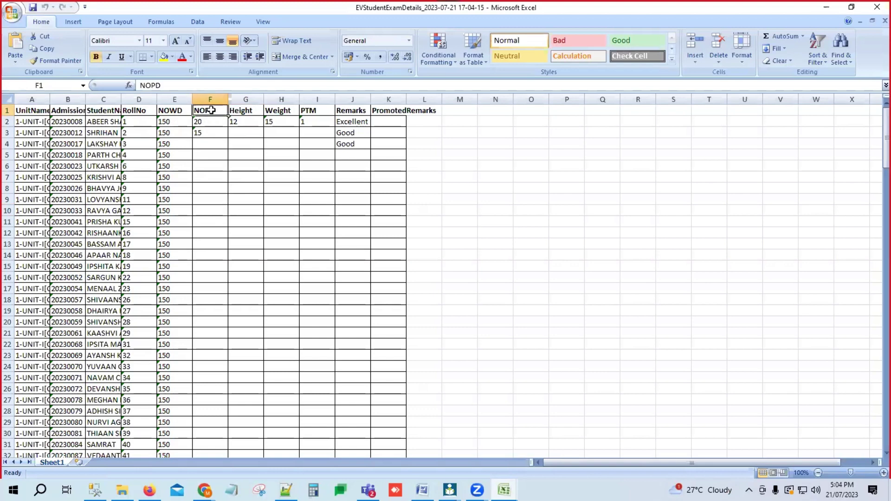
click(242, 113)
click(278, 112)
click(314, 113)
click(351, 111)
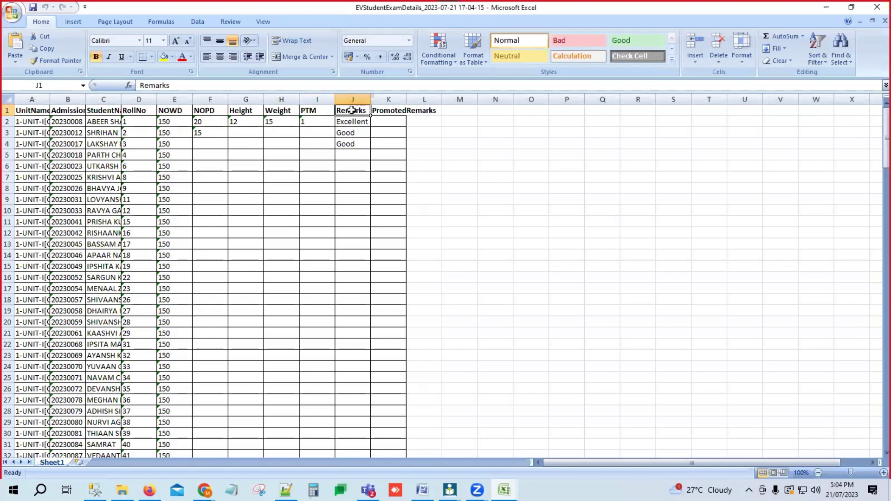
Step: Widen the PromotedRemarks column to fit its heading and select the whole heading row
click(388, 111)
drag(406, 99, 438, 100)
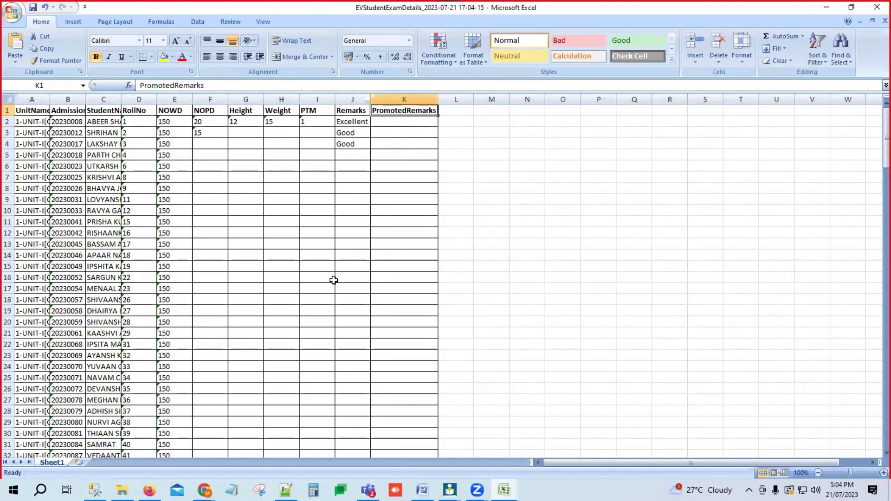
click(9, 110)
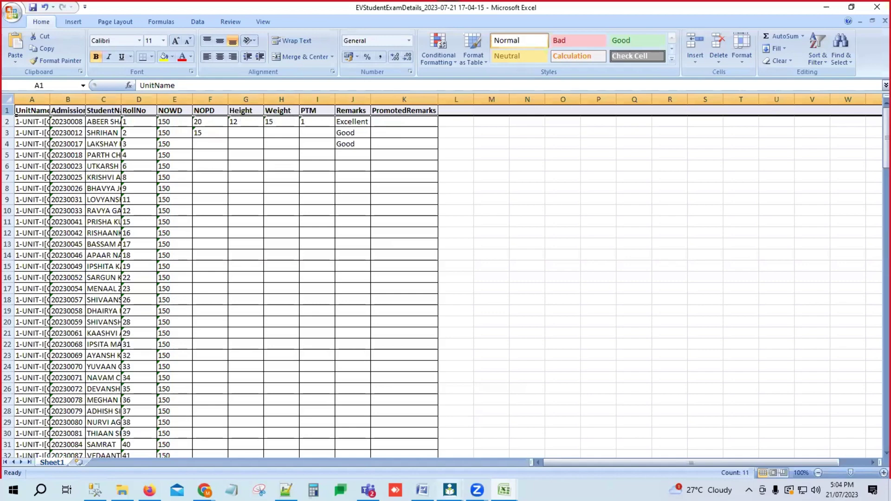
Step: Switch back to the school ERP and open the file selection of the evaluation Student Exam Detail Excel Import
mouse_move(450, 489)
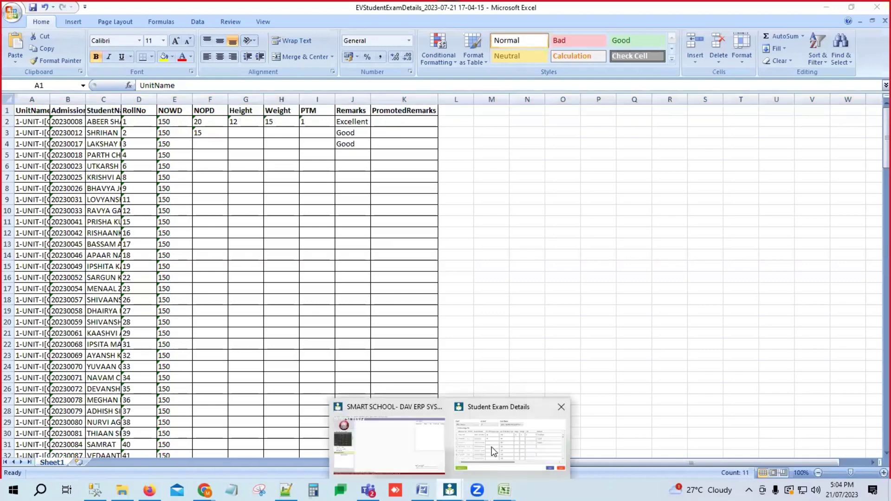
click(494, 451)
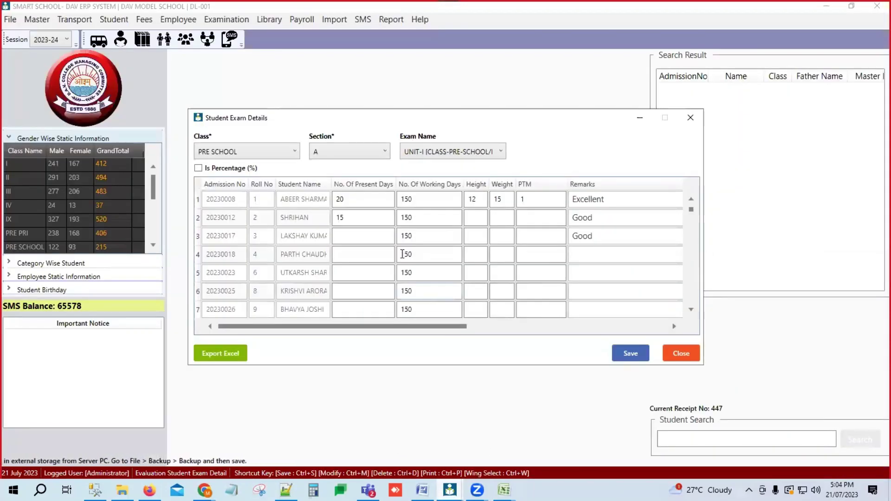
click(232, 20)
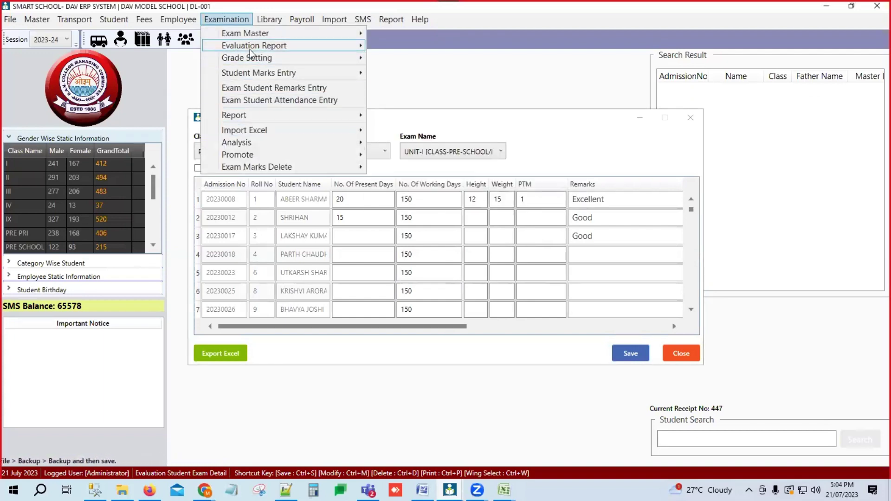
mouse_move(250, 49)
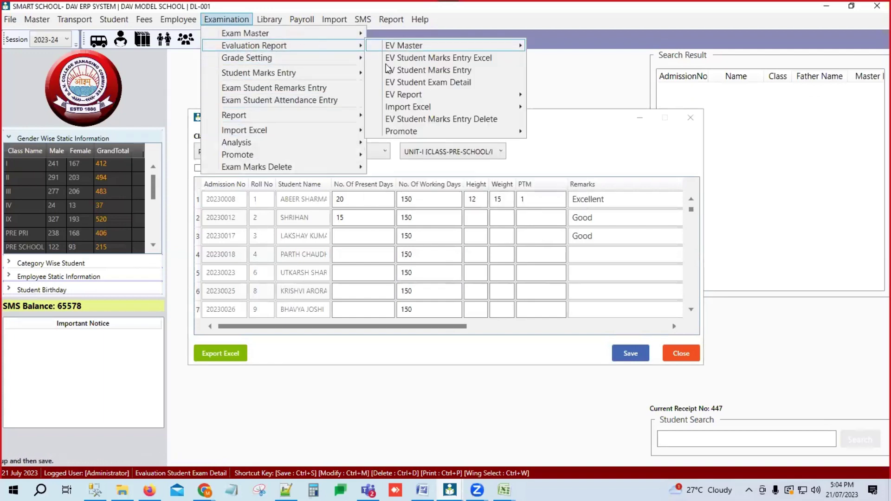
mouse_move(414, 113)
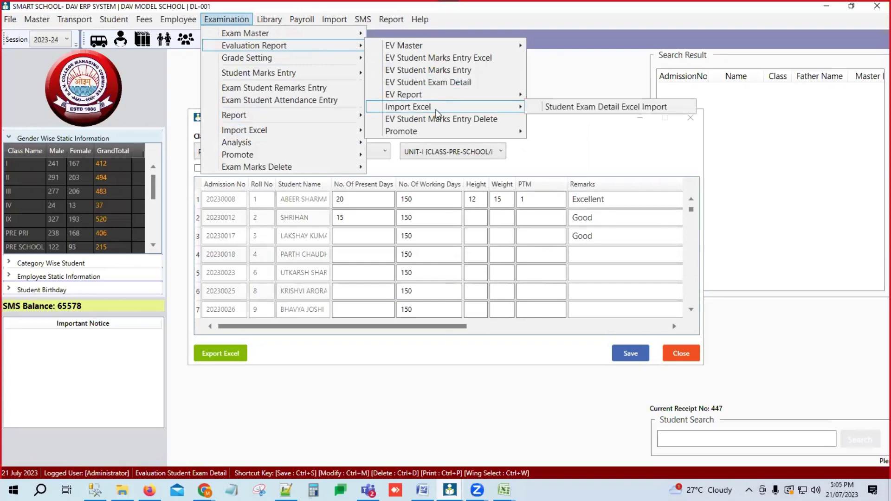
click(590, 107)
click(590, 127)
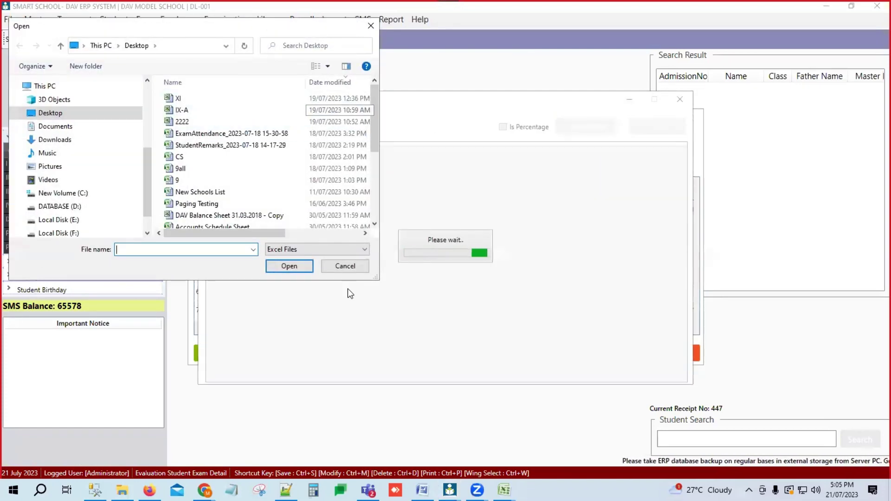
Step: Cancel the import file selection and close both the import window and the Student Exam Details window
click(351, 266)
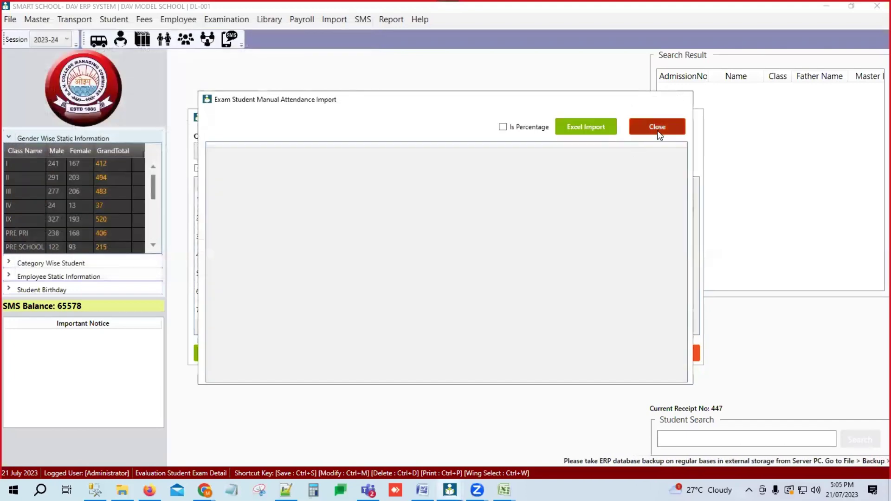
click(660, 130)
click(690, 356)
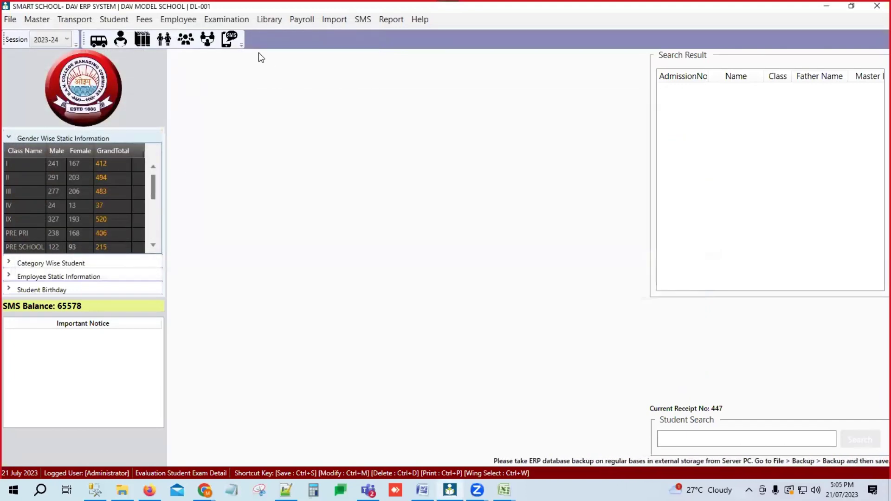
Step: Open the evaluation Unit Wise Report (PP-II)
click(236, 19)
mouse_move(225, 42)
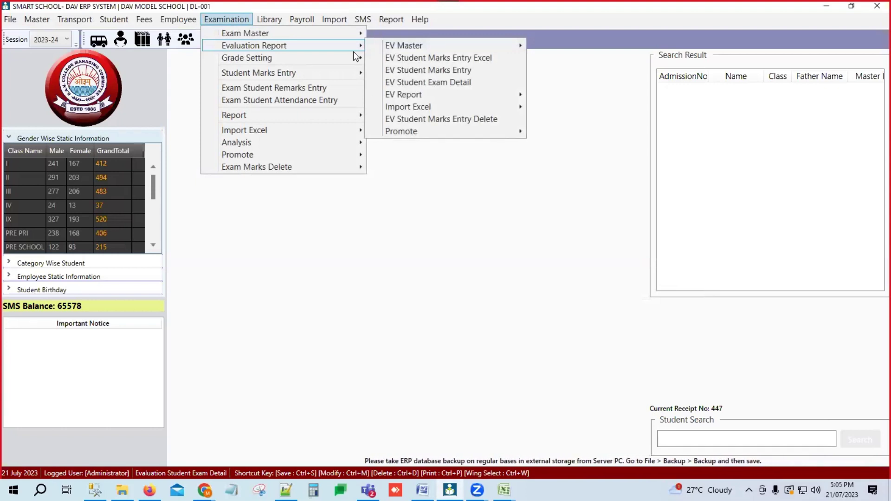
mouse_move(391, 96)
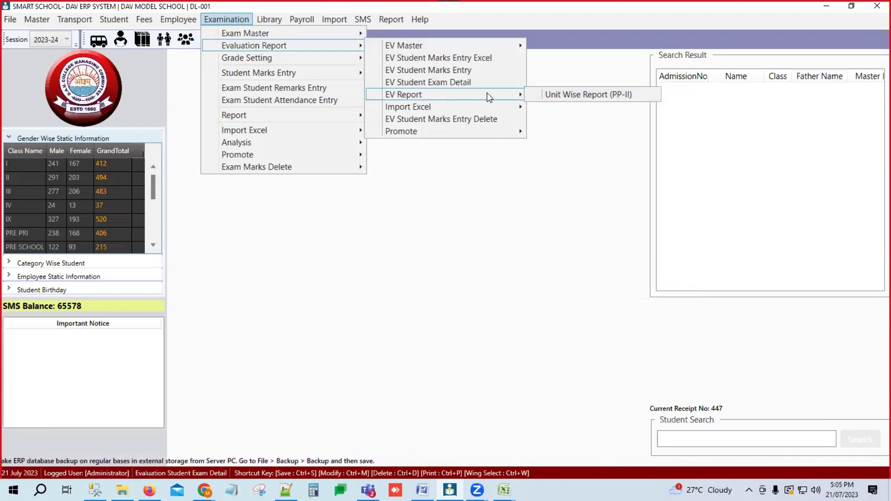
click(587, 95)
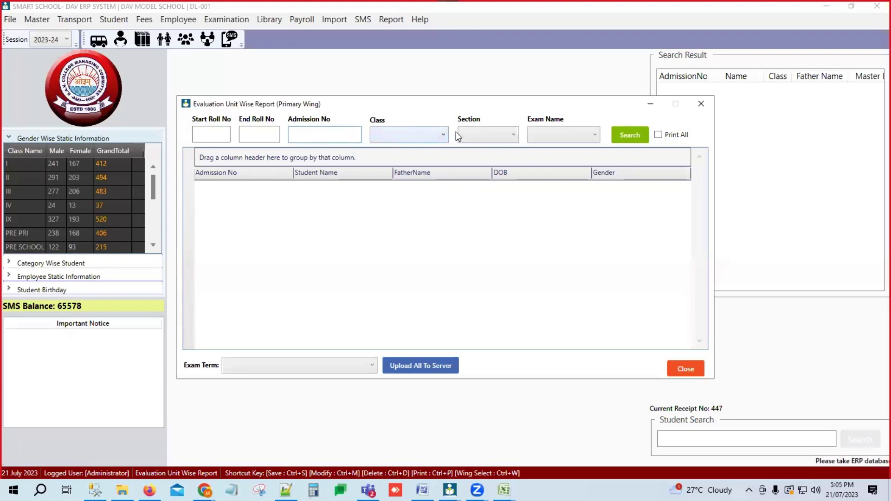
Step: List the students of class PRE SCHOOL, section A, for the exam UNIT-I [CLASS-PRE-SCHOOL/LKG] in the unit wise report
click(414, 138)
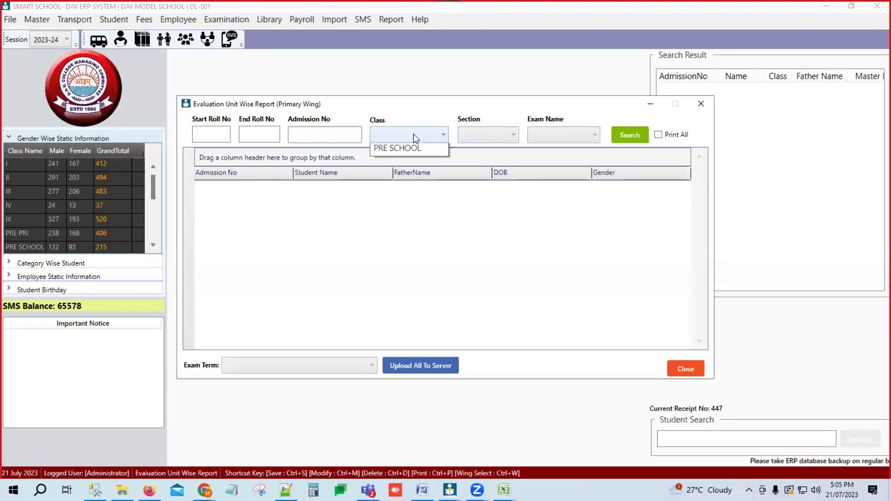
click(394, 202)
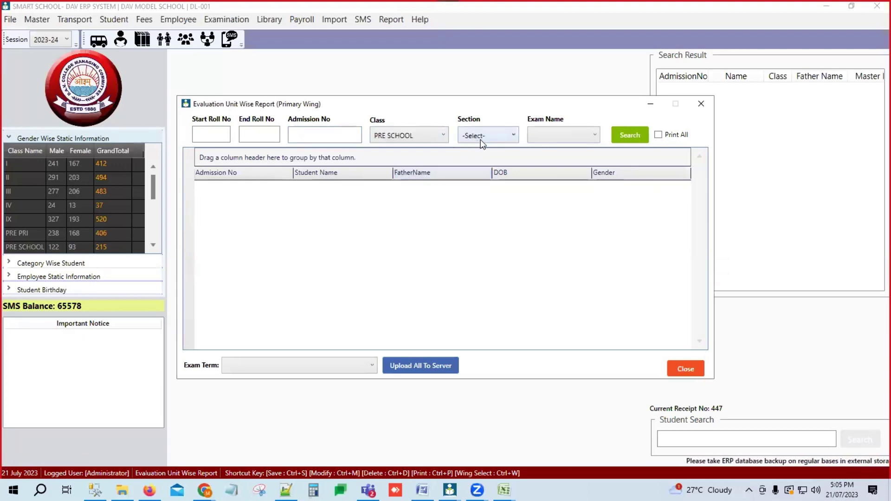
click(483, 134)
click(469, 168)
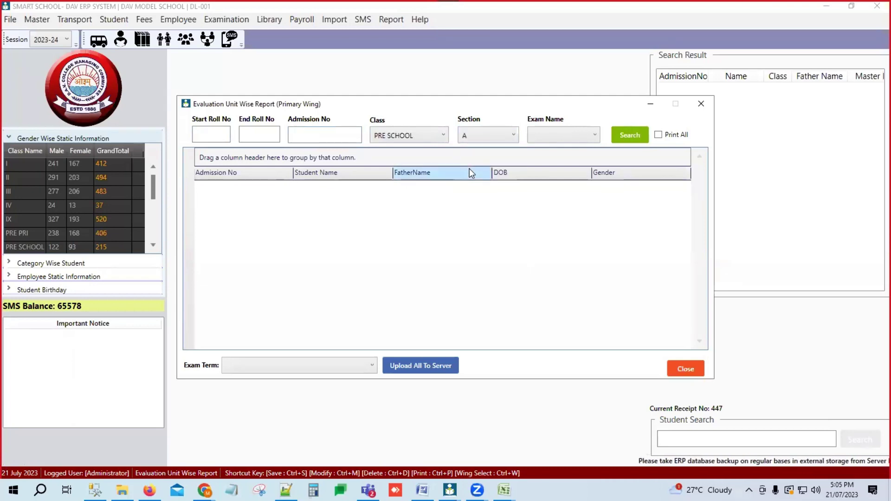
click(547, 134)
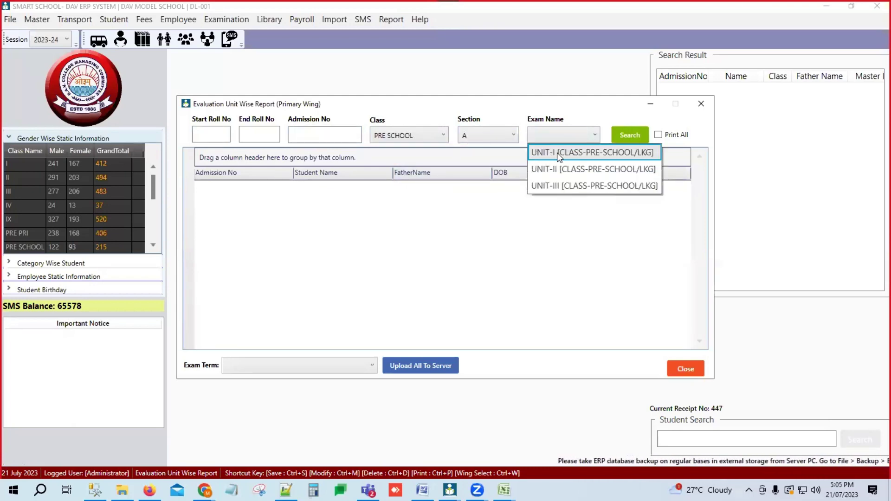
click(557, 152)
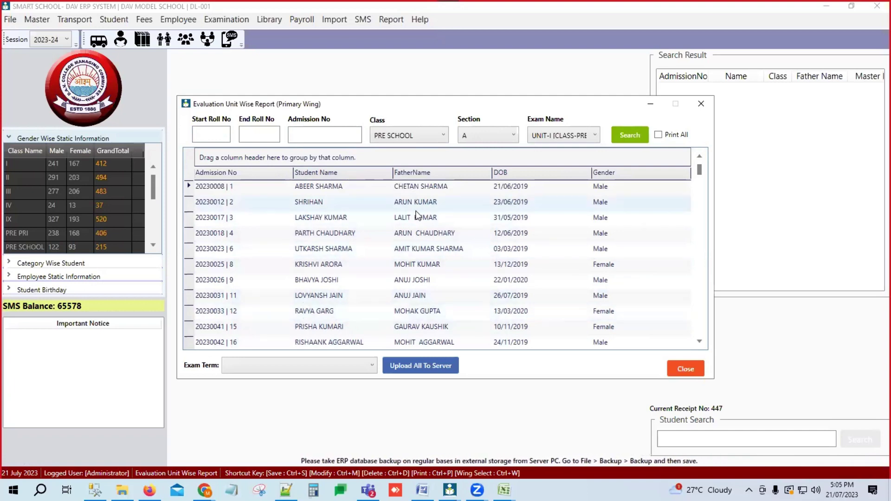
Step: Generate the Exam Wise Report Card for the first student in the list
click(316, 188)
right_click(316, 188)
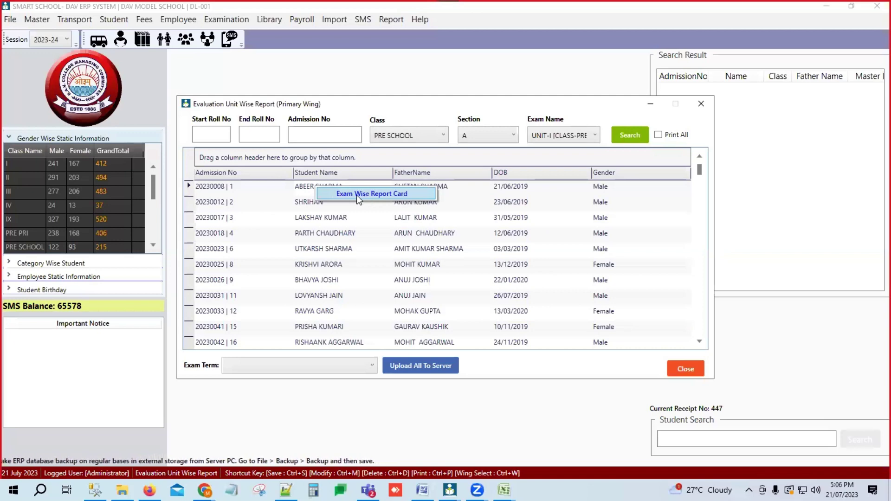
click(358, 193)
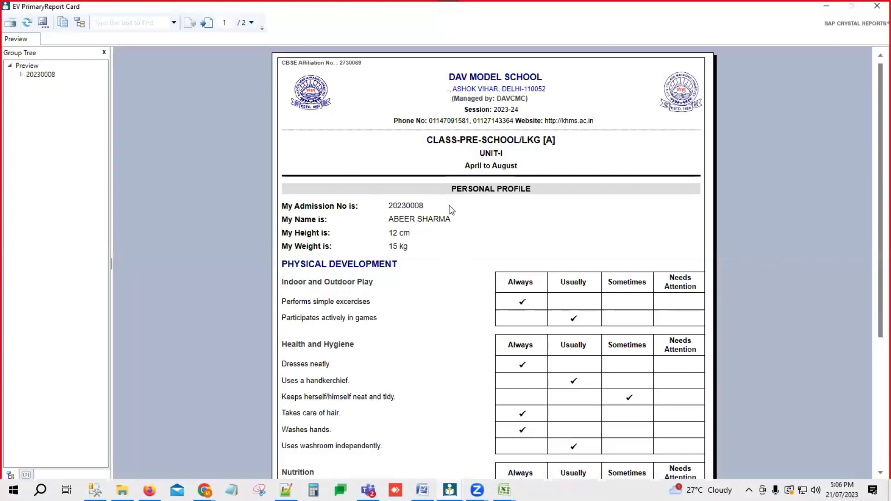
Step: Review both pages of the report card, including personal profile, height, weight, evaluation ticks, teacher's remark, attendance and PTM entries
click(428, 219)
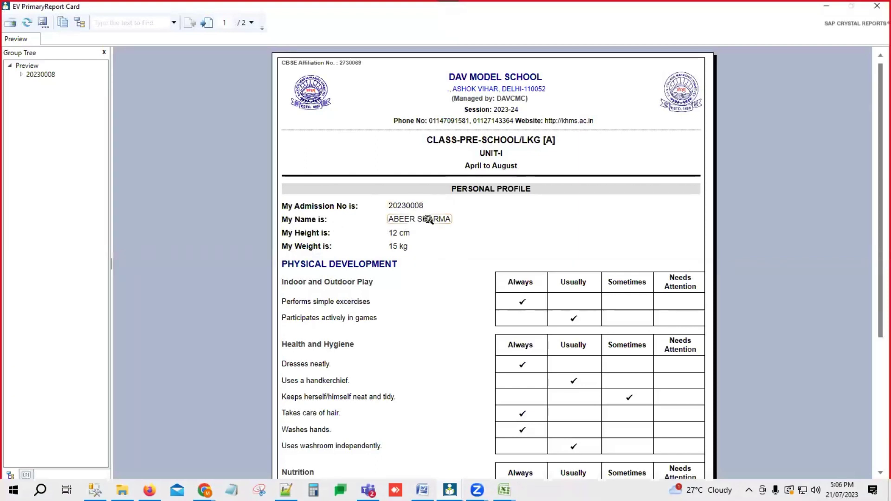
click(307, 75)
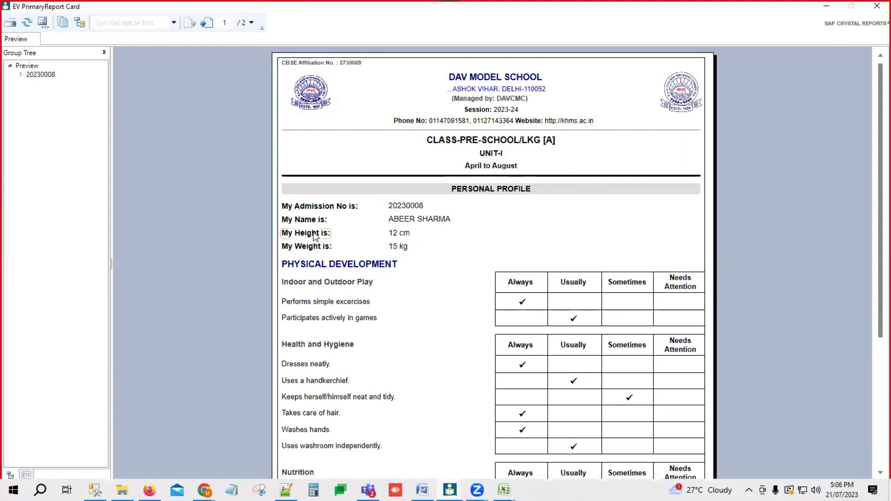
click(380, 242)
click(403, 249)
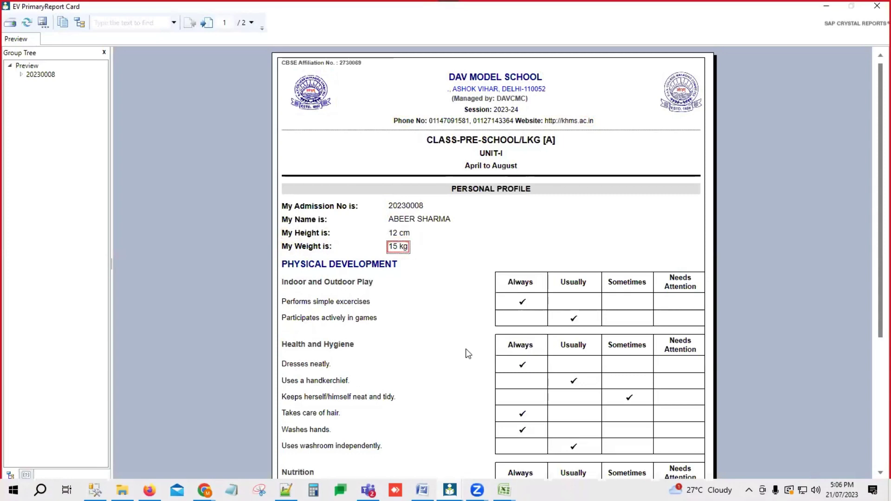
scroll(396, 278, down, 3)
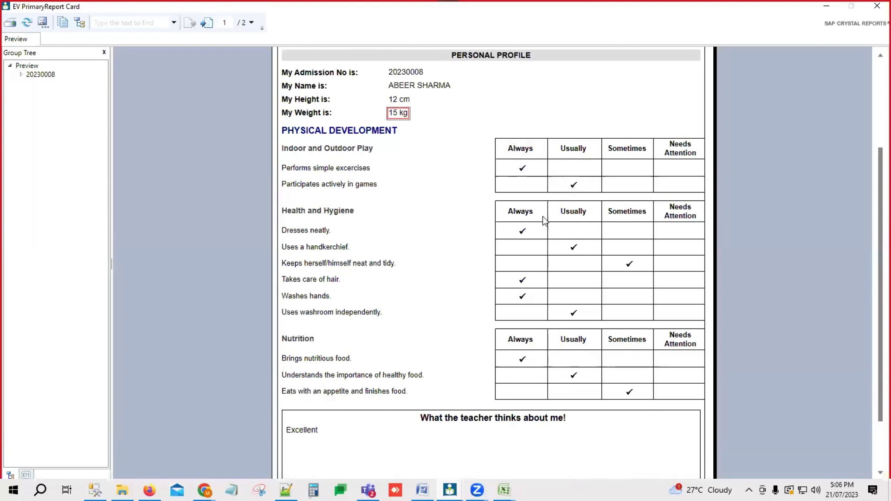
scroll(487, 267, down, 2)
scroll(423, 285, up, 3)
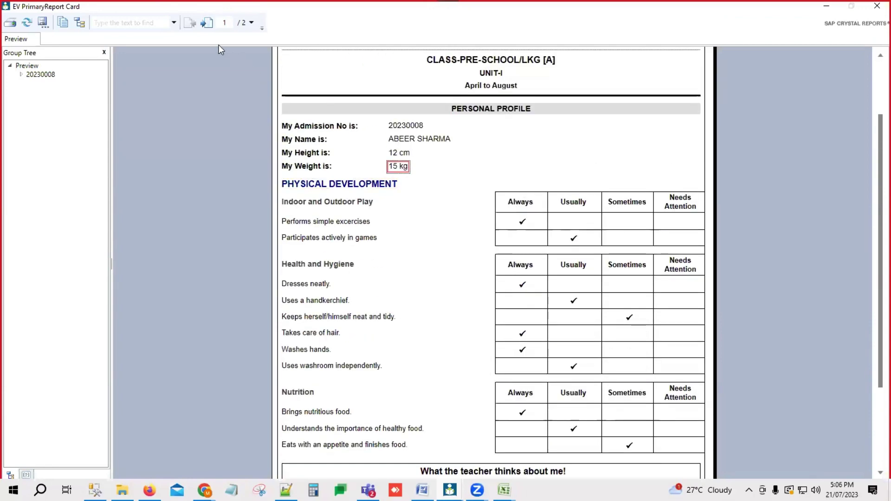
click(207, 23)
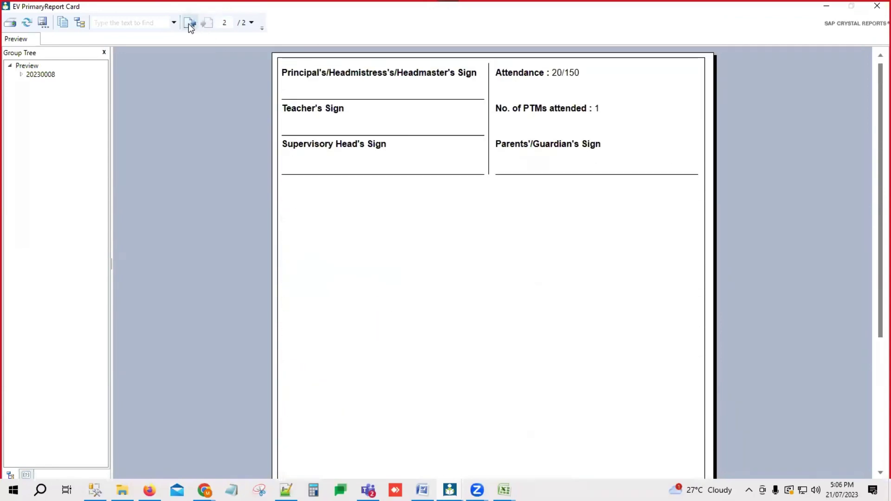
click(188, 24)
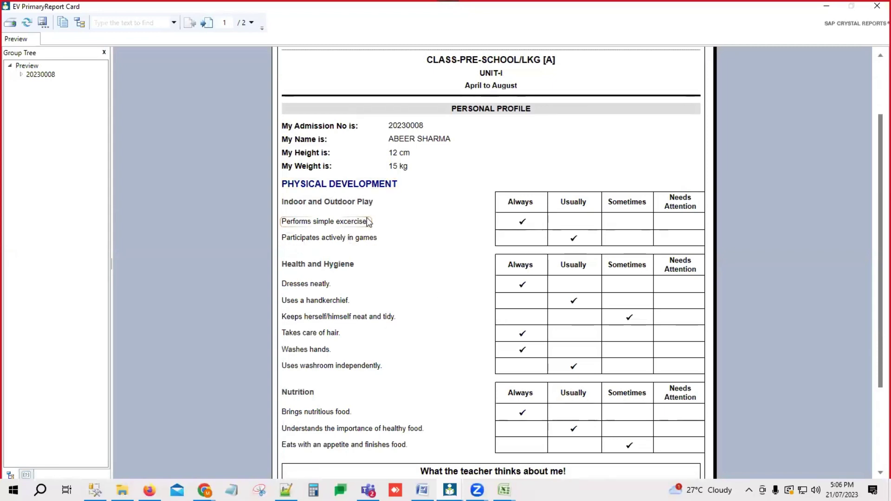
Step: Check the first page of the report card and its print options, closing them without printing
scroll(388, 289, down, 2)
scroll(389, 289, up, 3)
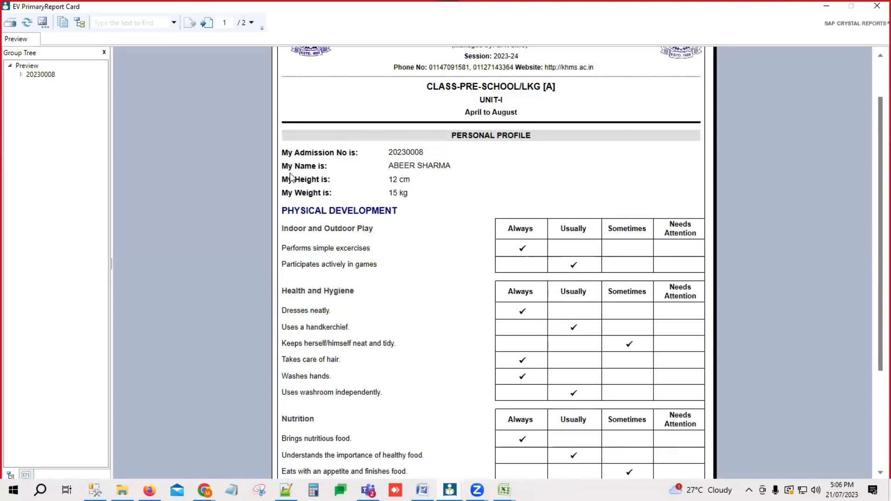
scroll(358, 205, up, 2)
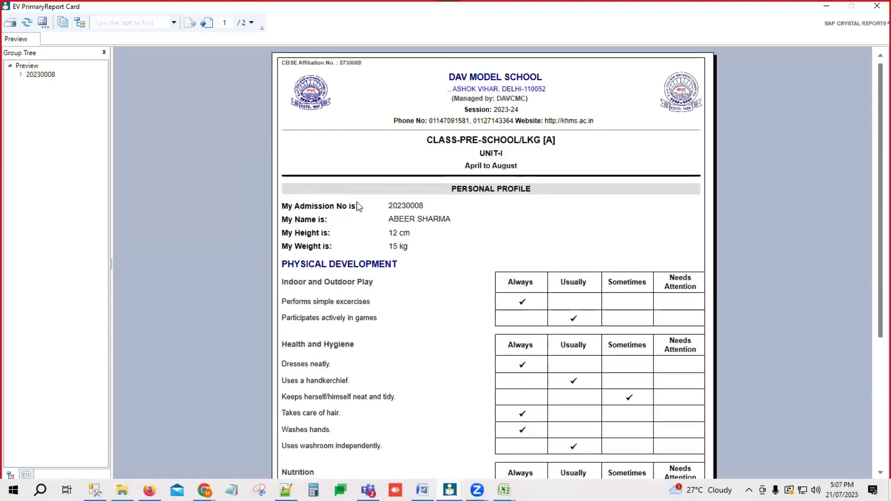
click(8, 26)
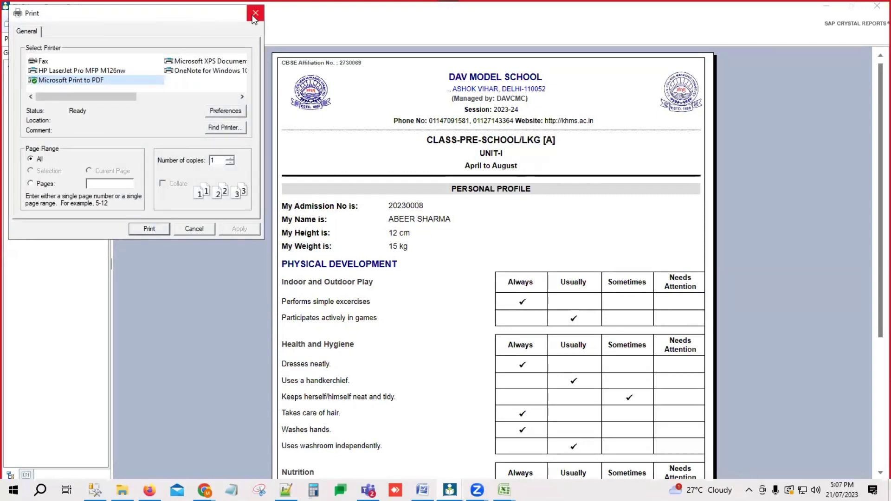
click(253, 15)
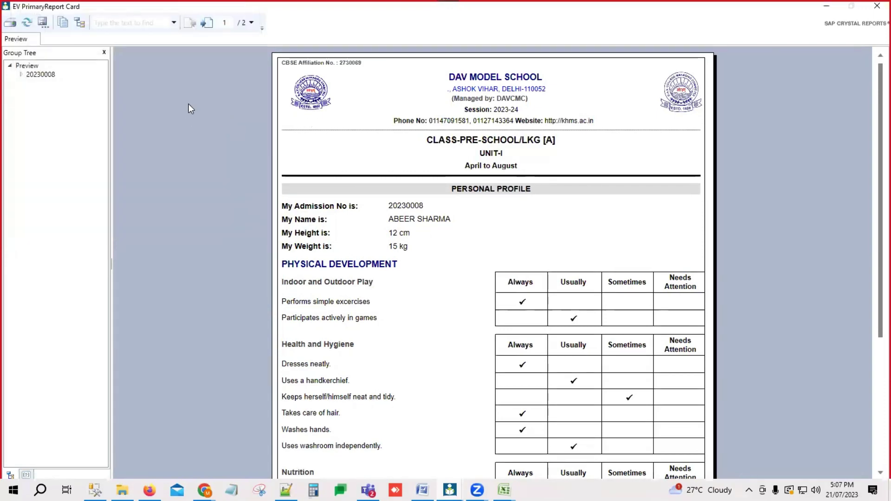
Step: Set up an export of the student's report card to the Desktop in PDF format, and cancel it without saving
click(44, 25)
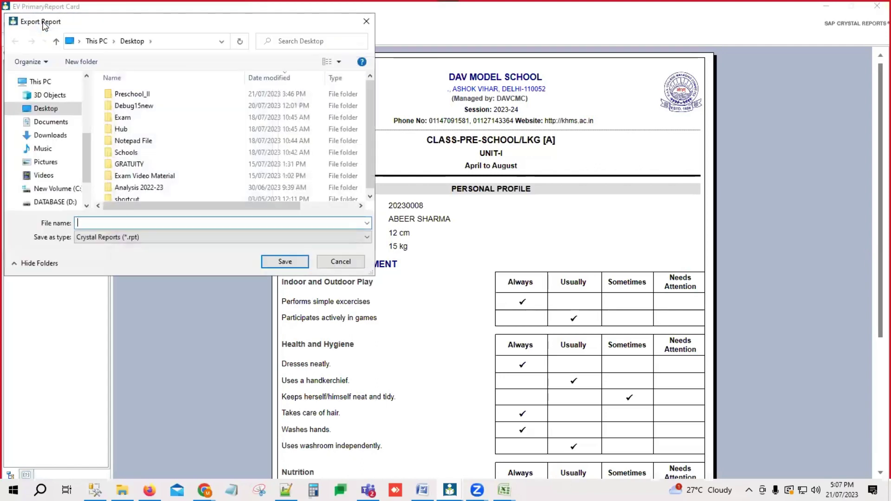
click(104, 239)
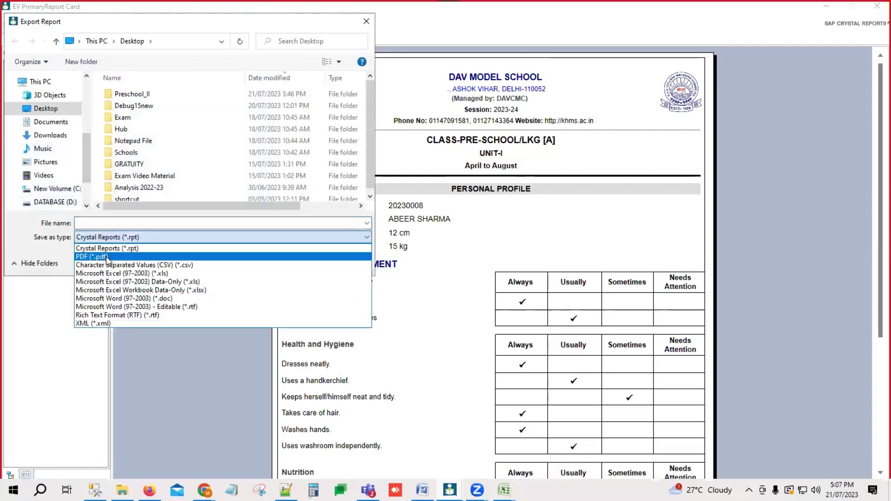
click(106, 256)
click(78, 223)
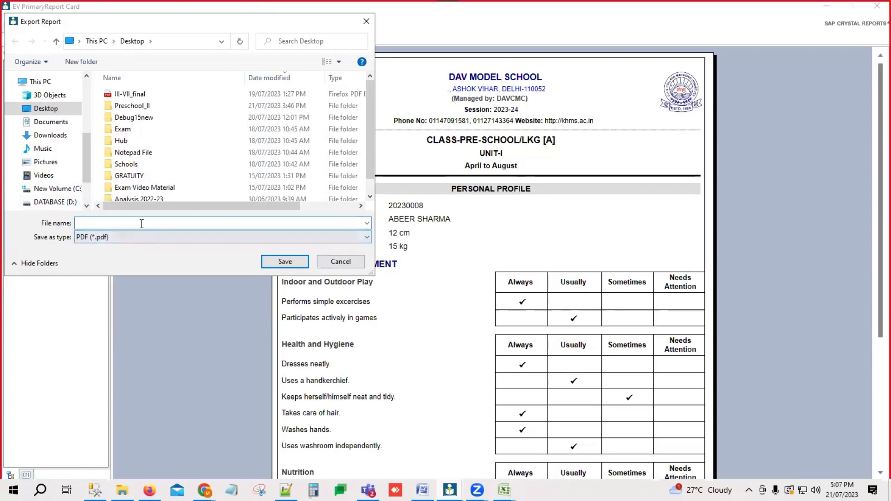
click(344, 261)
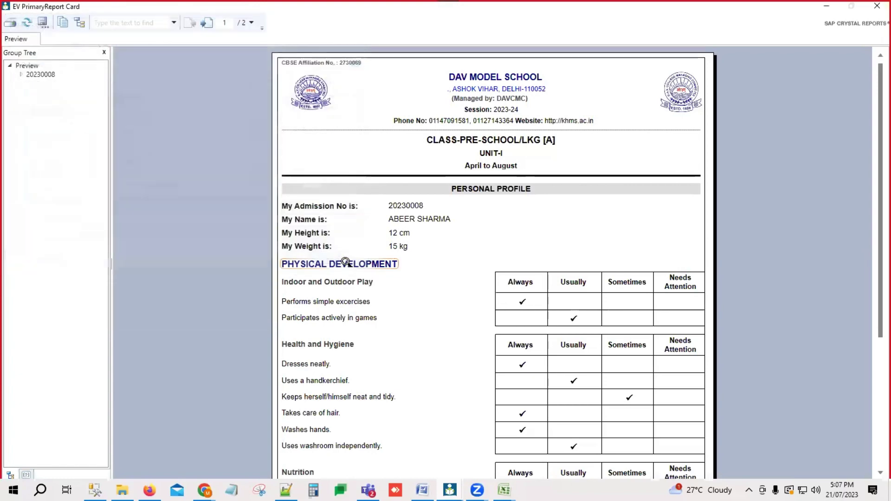
Step: Close the single report card and generate the Exam Wise Report Card for all students with Print All enabled
click(875, 7)
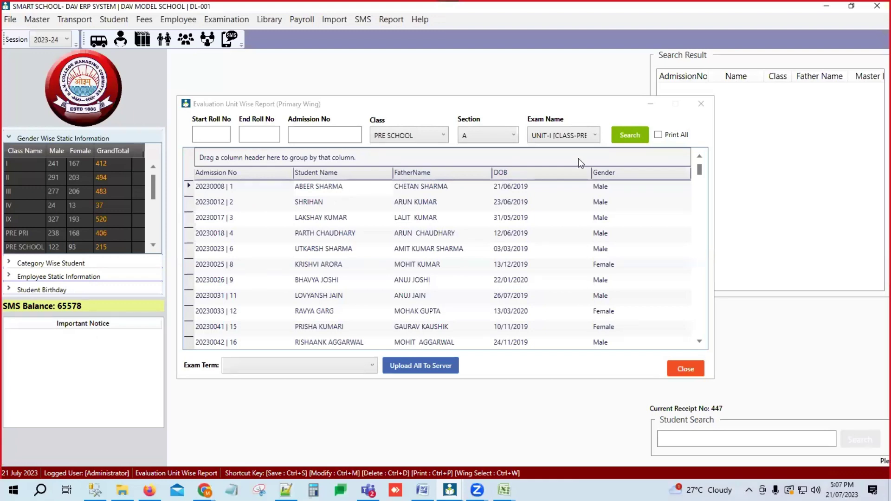
click(658, 136)
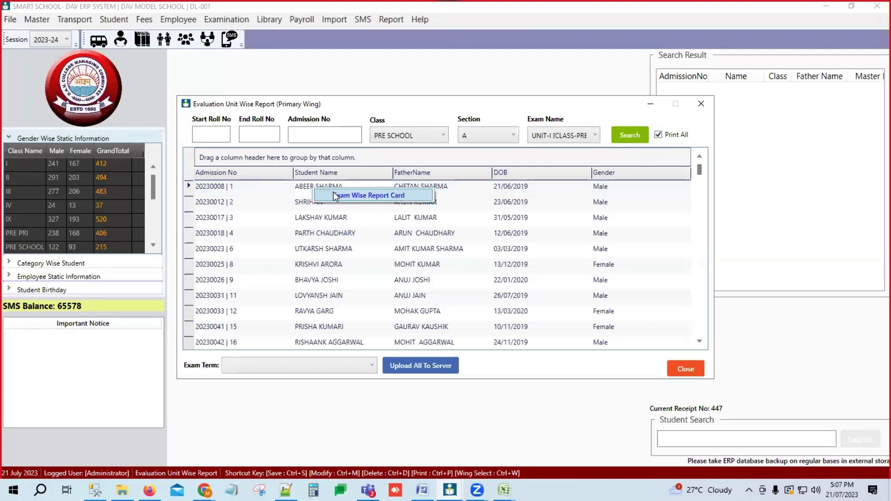
click(350, 195)
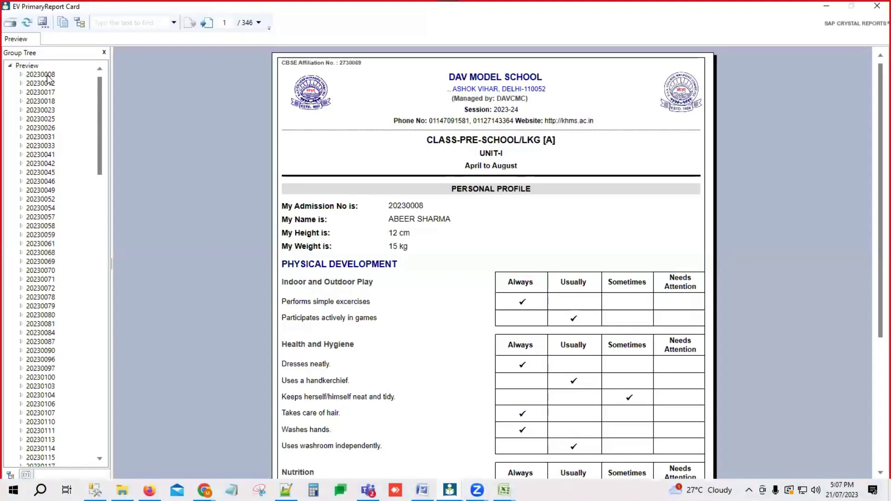
Step: Browse the individual report cards of the first seven students in the generated report
click(46, 75)
click(45, 83)
click(44, 92)
click(44, 102)
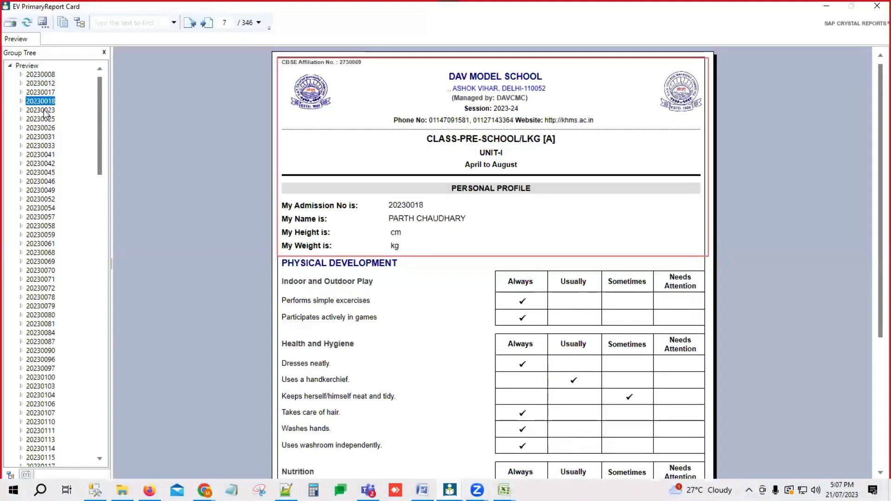
click(45, 110)
click(46, 119)
click(49, 127)
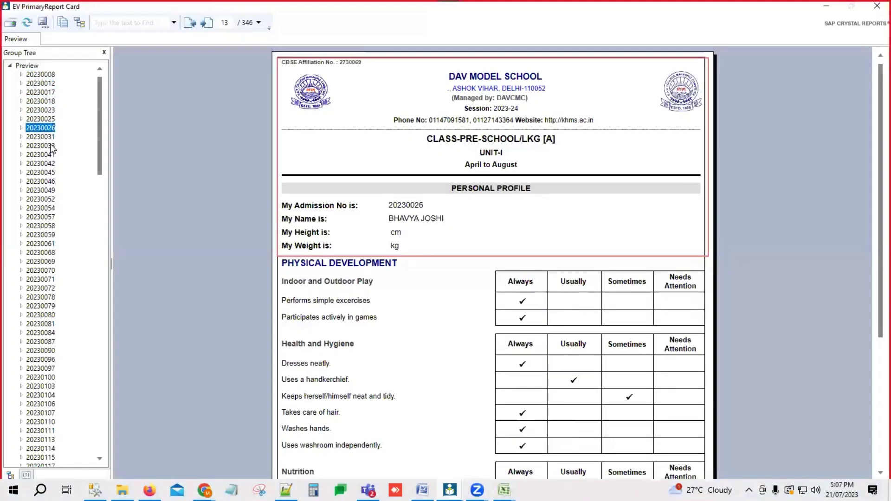
Step: Set up a PDF export of the combined report cards for all students, and cancel it without saving
click(43, 24)
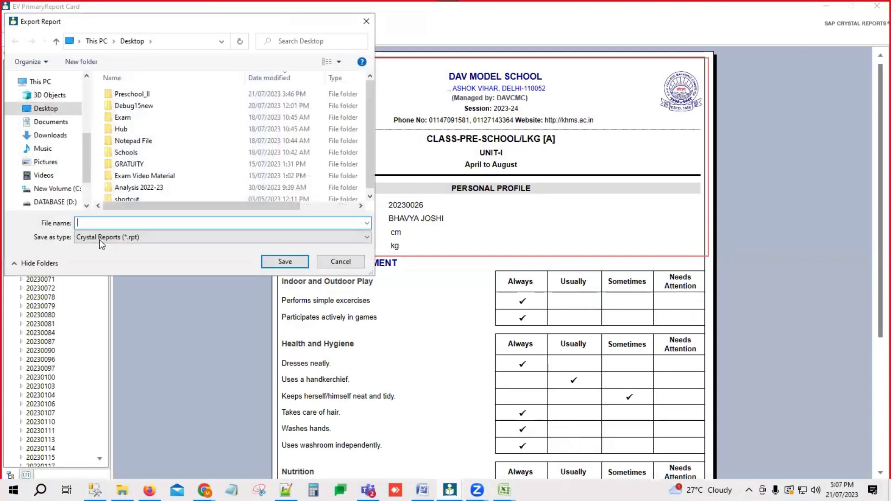
click(100, 239)
click(99, 257)
click(93, 224)
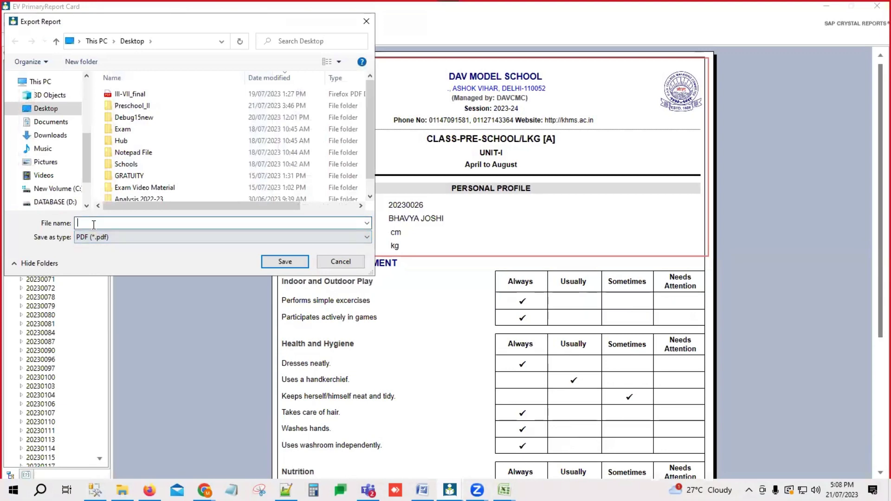
click(343, 261)
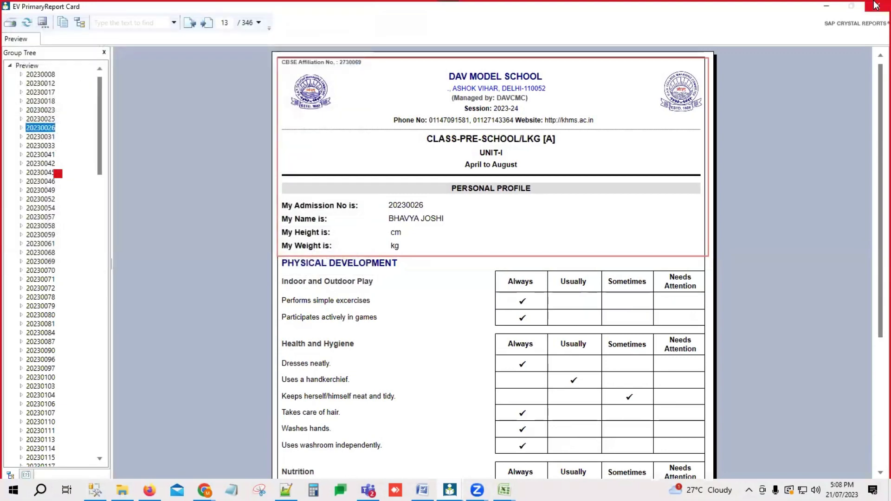
Step: Start uploading all UNIT-I report cards of PRE SCHOOL-A to the server as Exam Wise Report Card, and decline the confirmation
click(876, 5)
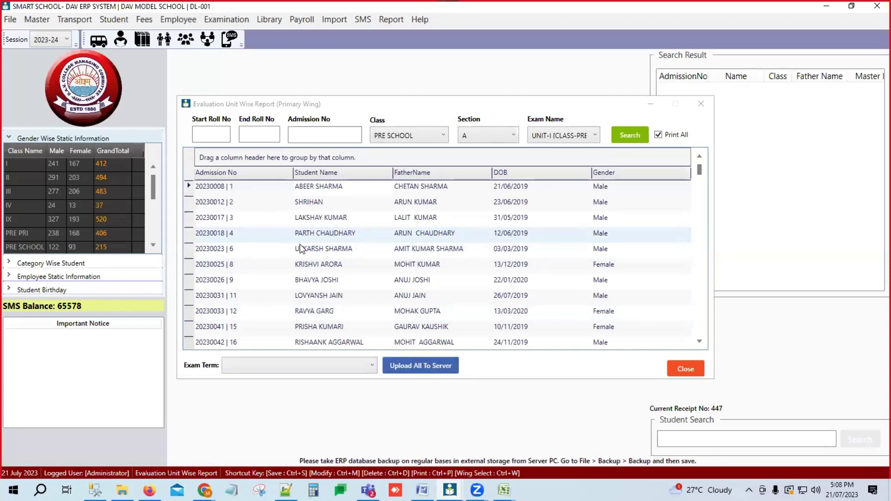
click(271, 366)
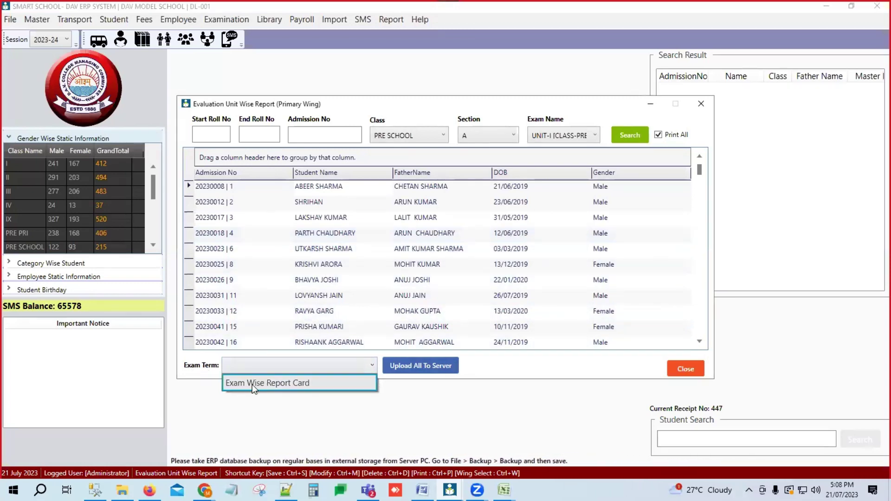
click(258, 383)
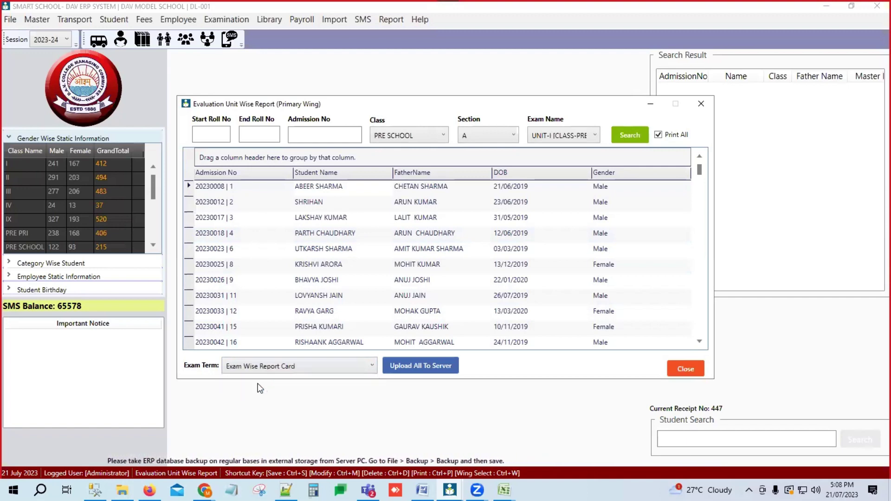
click(411, 366)
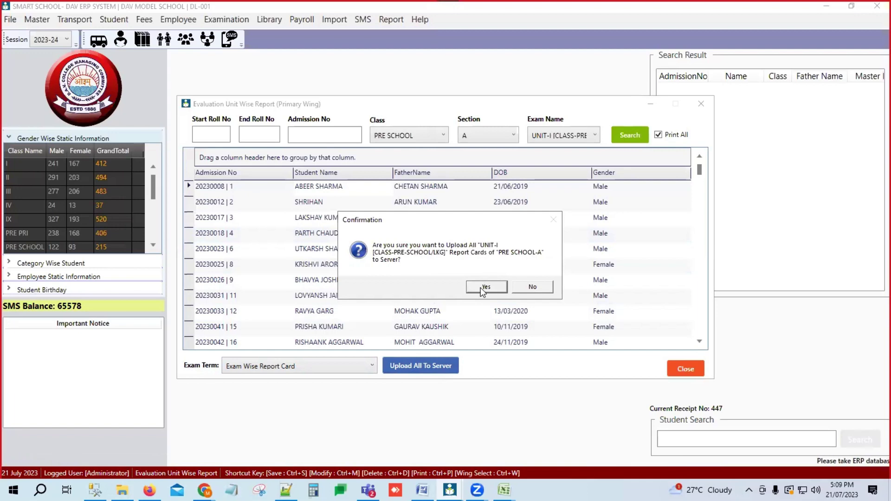
click(531, 287)
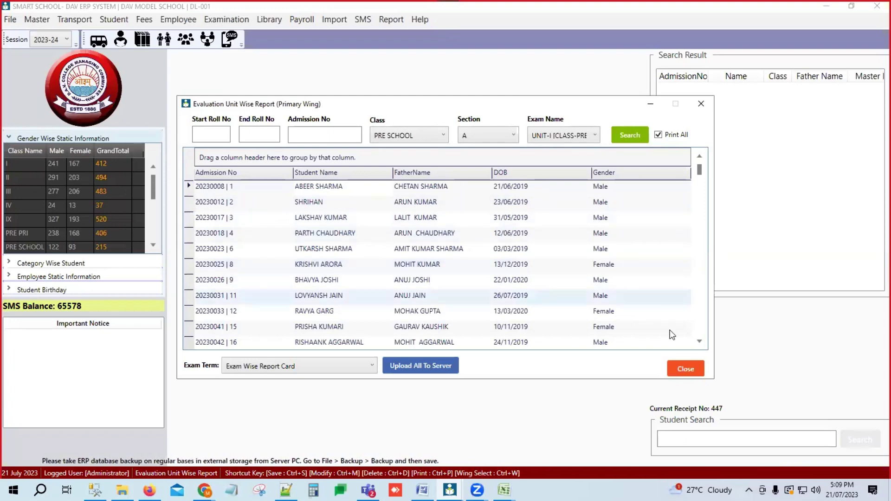
click(685, 369)
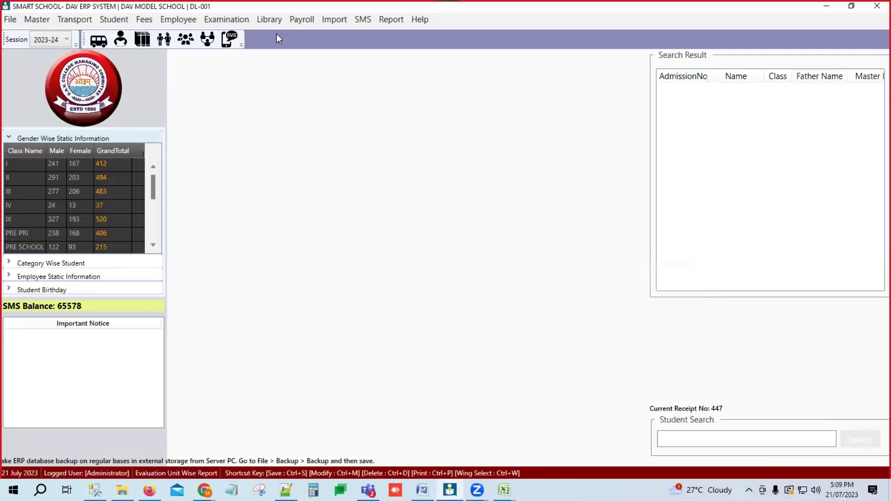
Step: Open the EV Student Marks Entry Delete form and choose class PRE SCHOOL, section A
click(239, 20)
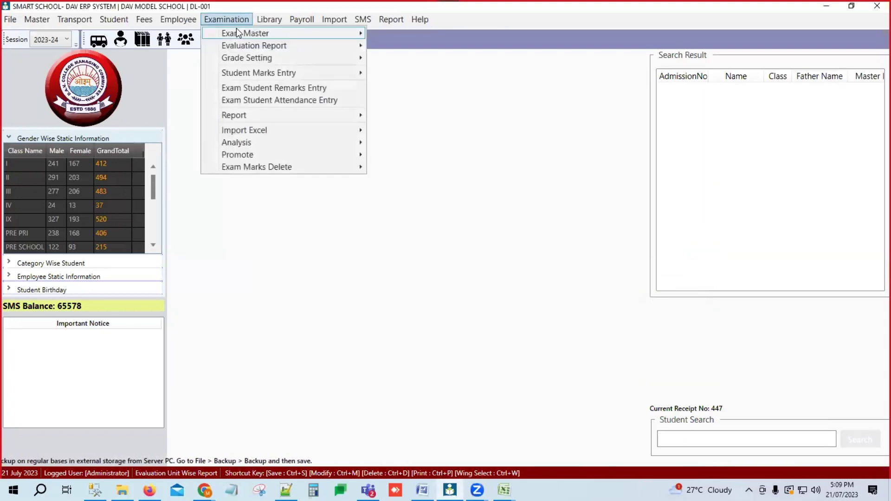
mouse_move(238, 47)
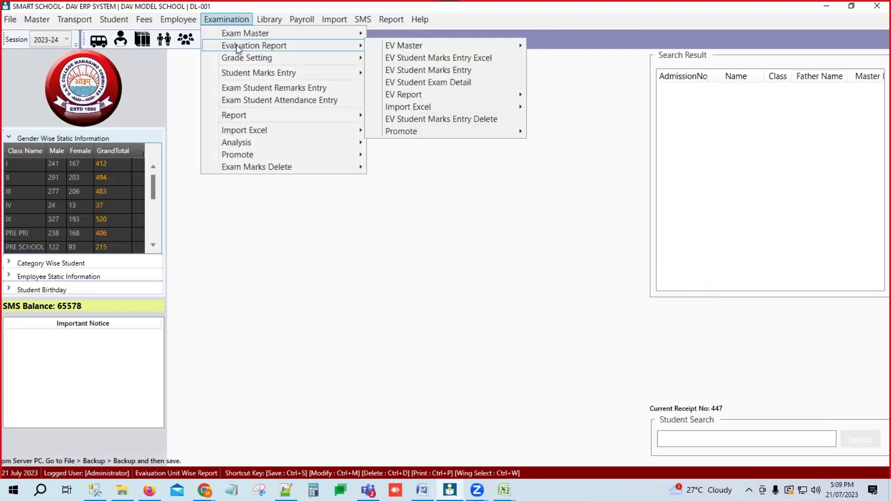
click(417, 119)
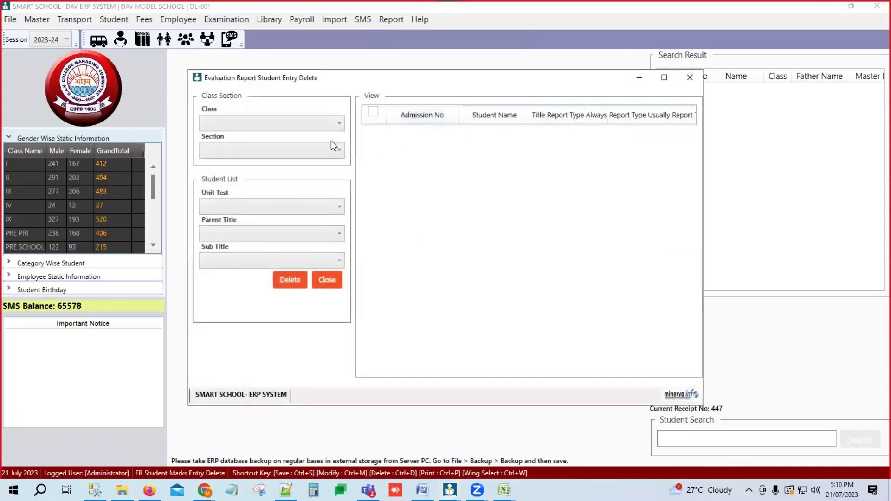
click(308, 125)
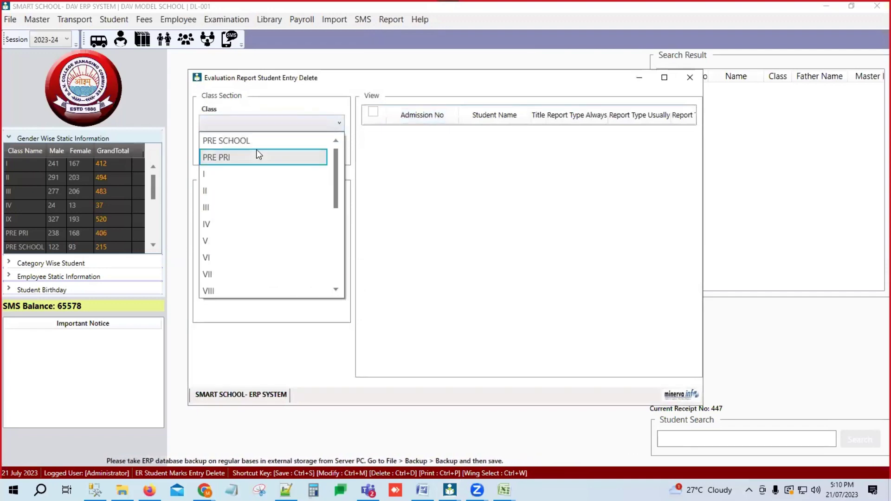
click(252, 141)
click(284, 149)
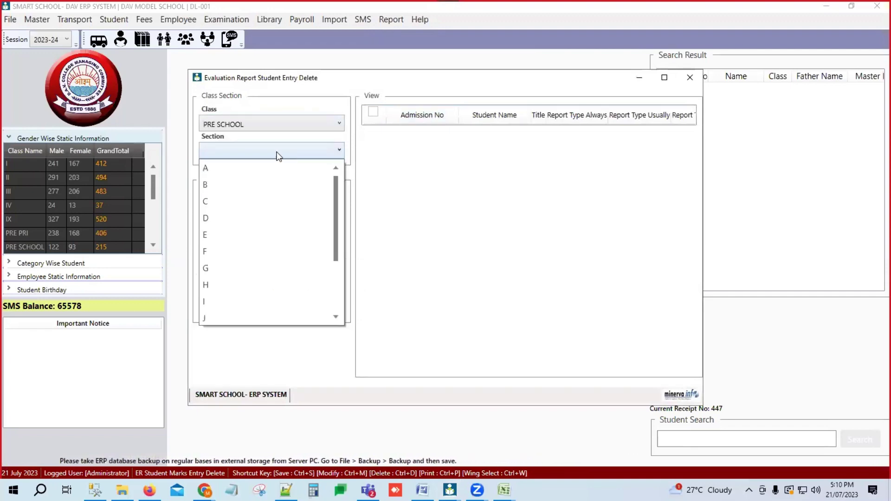
click(251, 167)
Step: List the entries for unit test CLASS-PRE-SCHOOL/LKG [UNIT-I], parent title PHYSICAL DEVELOPMENT, sub title Indoor and Outdoor Play in a maximized window
click(268, 207)
click(256, 224)
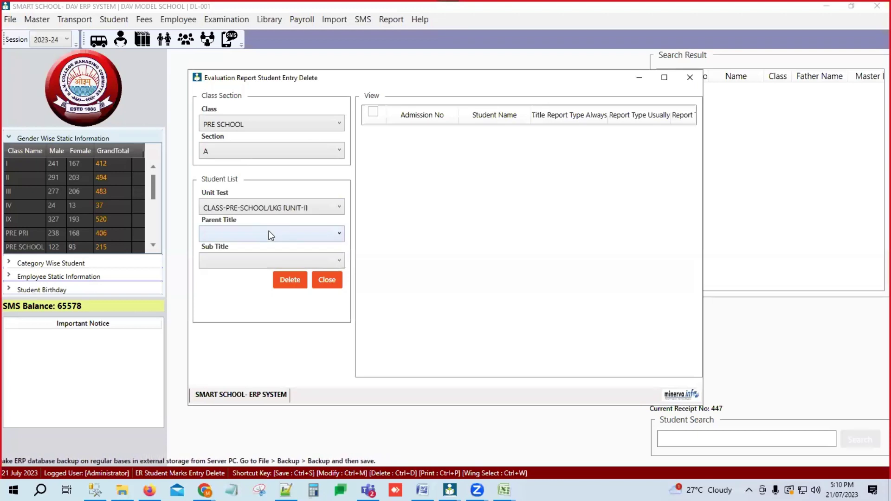
click(269, 232)
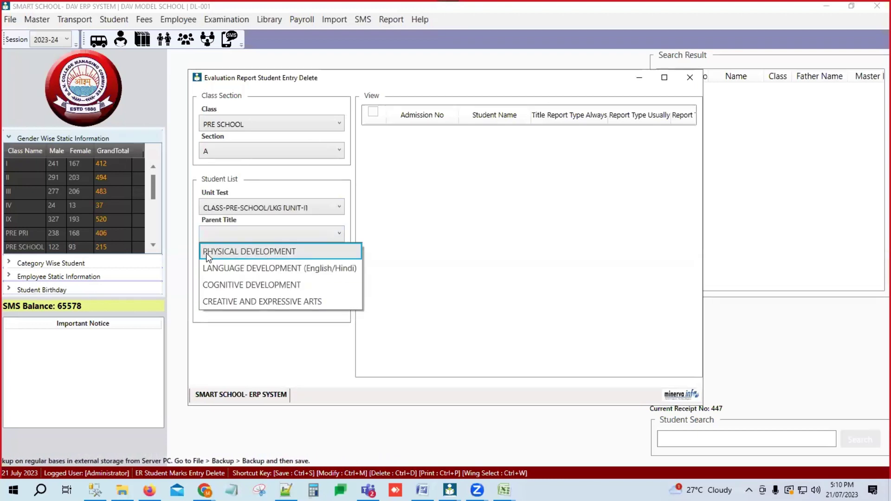
click(234, 252)
click(246, 259)
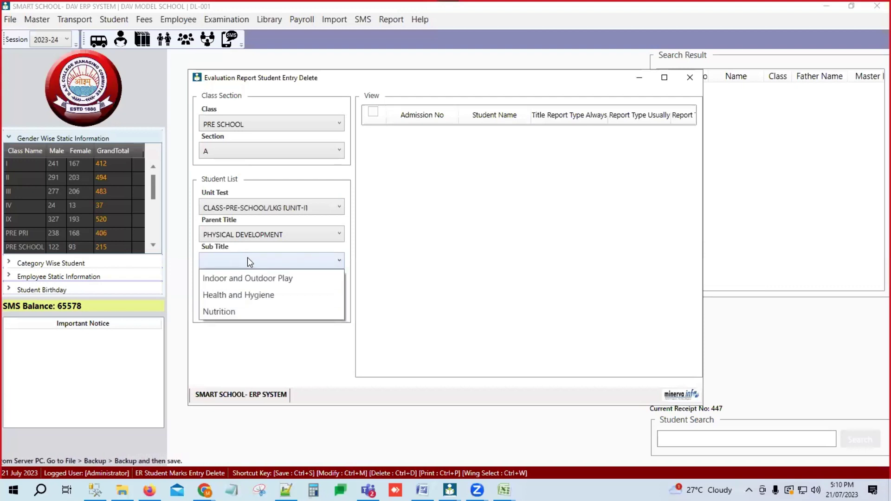
click(231, 278)
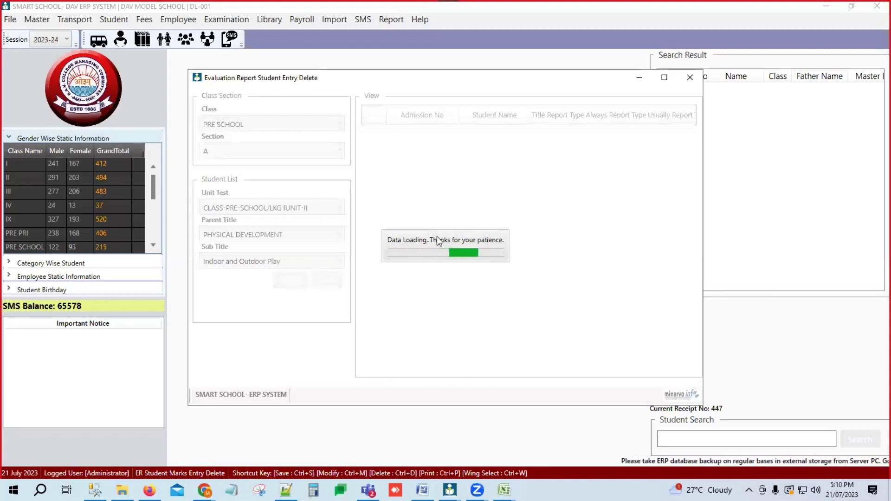
click(665, 79)
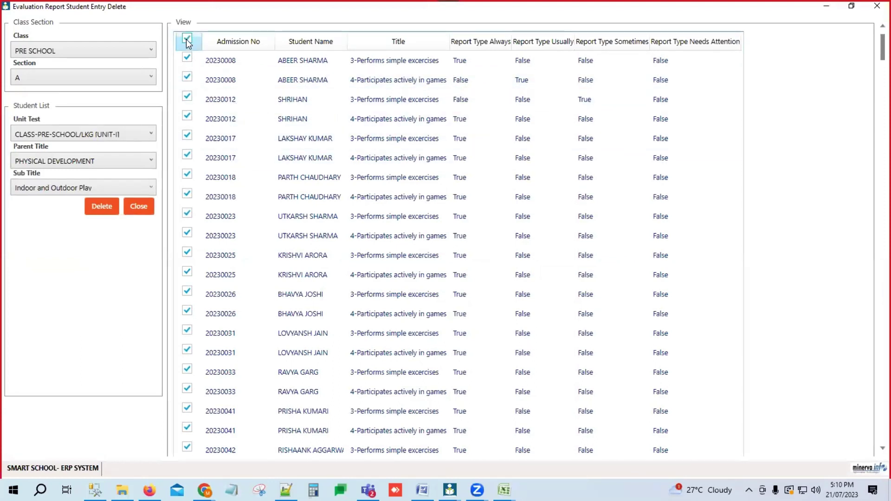
Step: Delete only the first student's "Participates actively in games" entry and close the deletion form
click(105, 209)
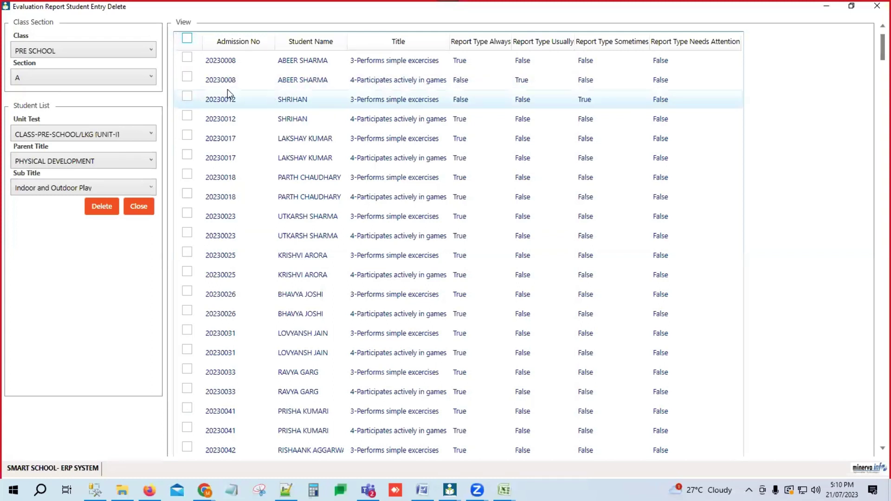
click(187, 77)
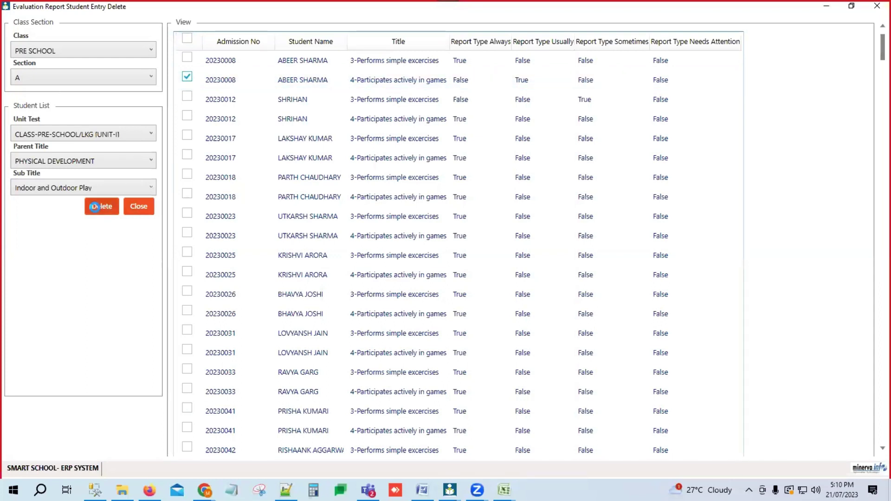
click(95, 207)
click(480, 284)
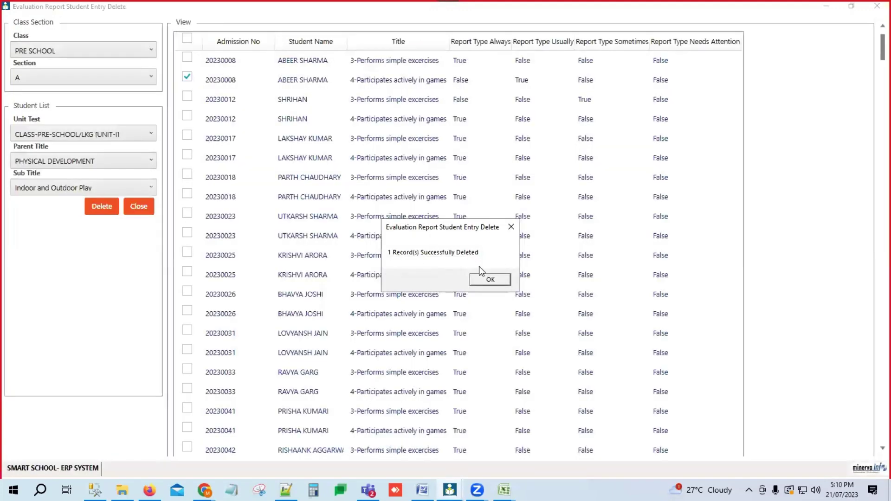
click(490, 280)
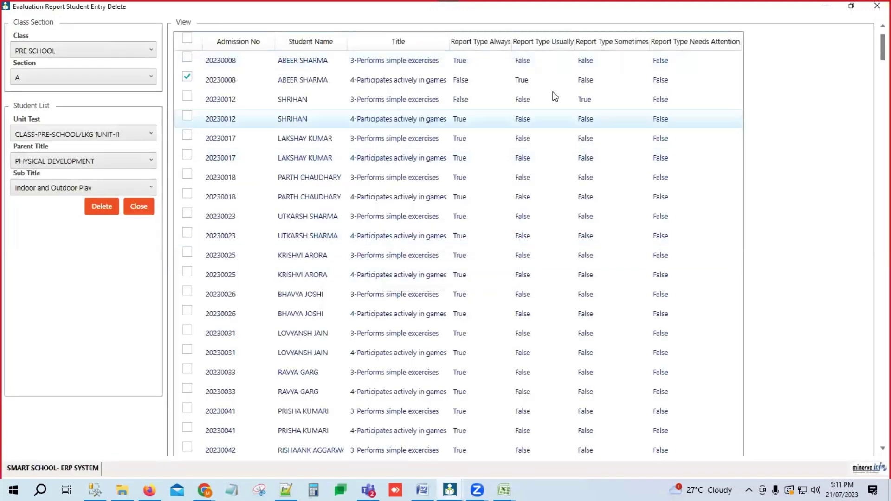
click(875, 10)
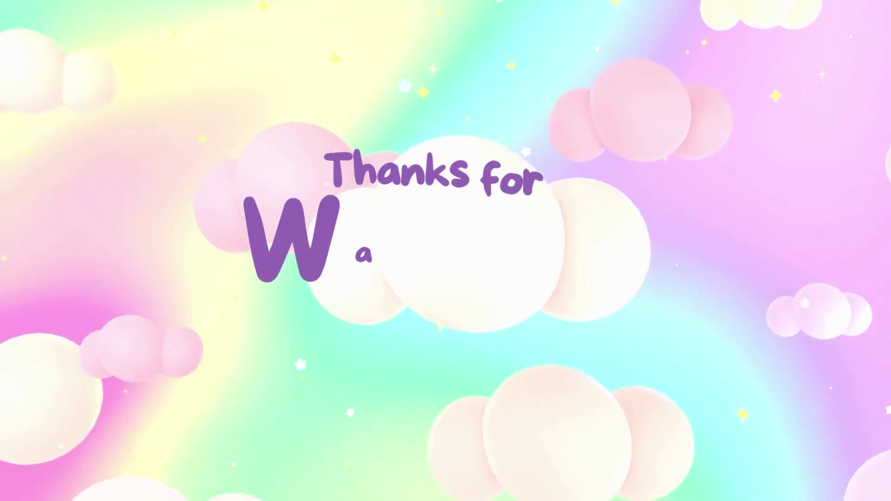